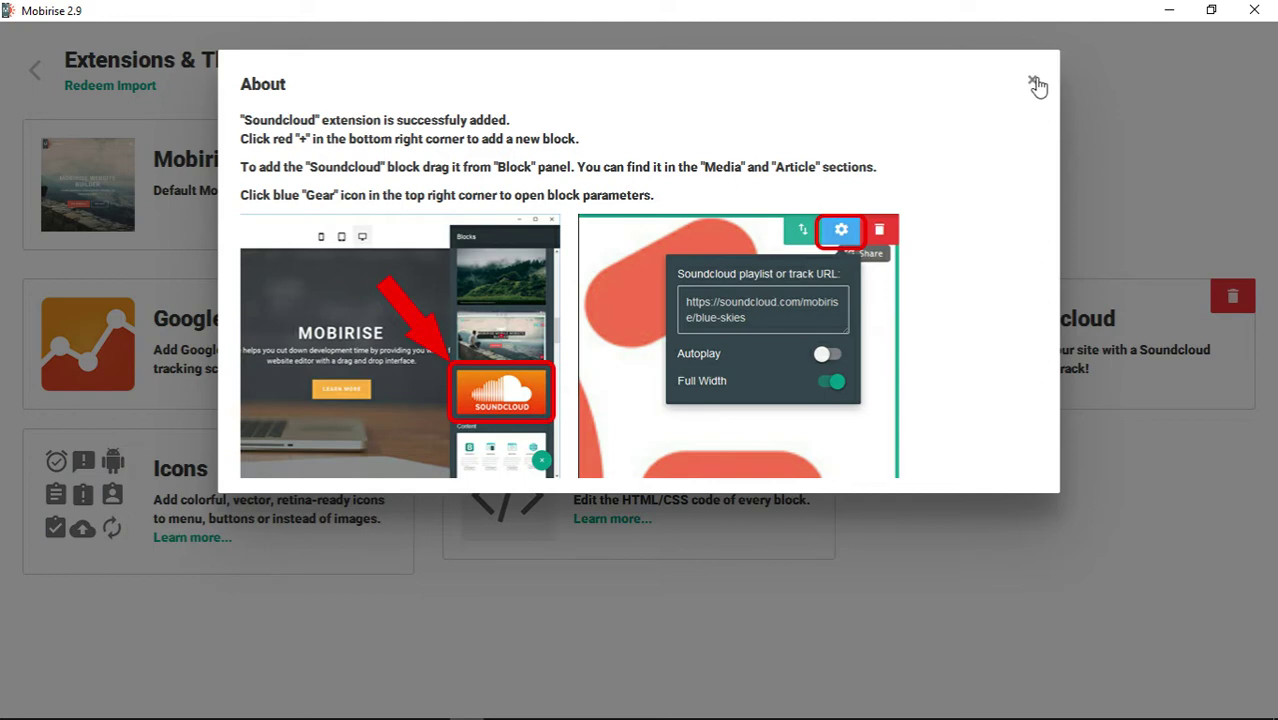
Dismiss the SoundCloud extension notice and return from Extensions & Themes to the site editor
left_click(1035, 84)
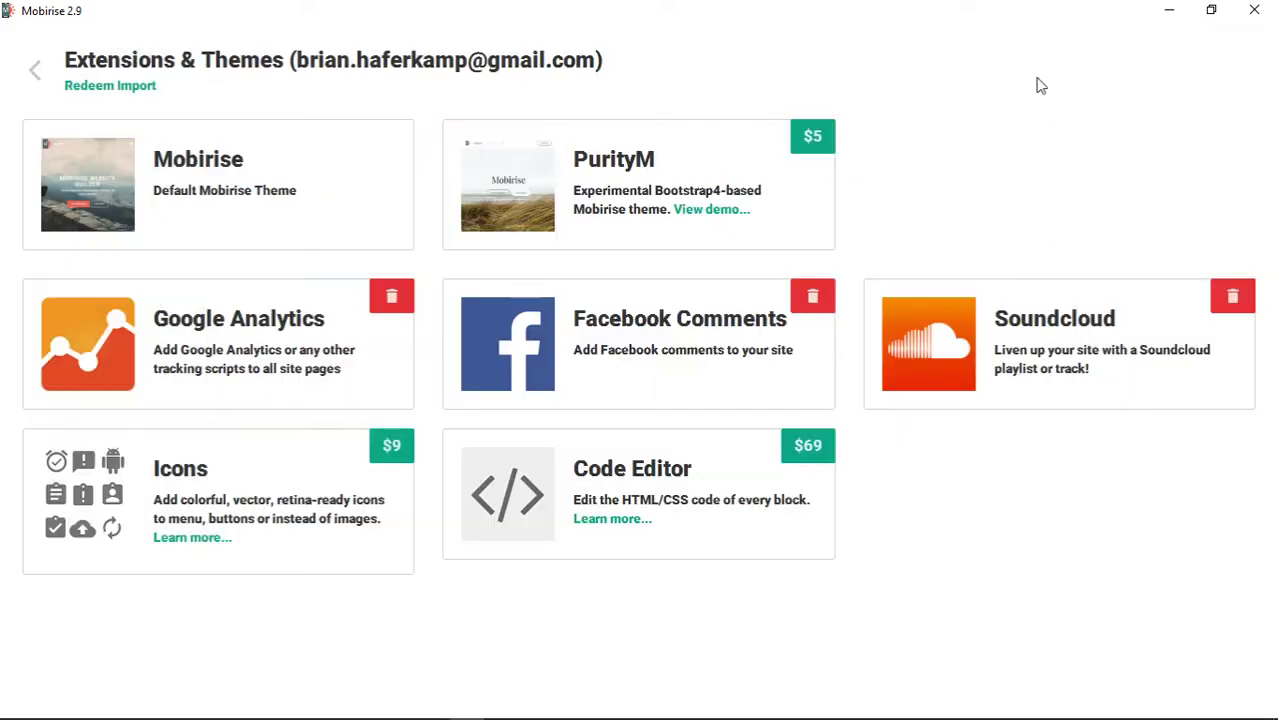
left_click(35, 70)
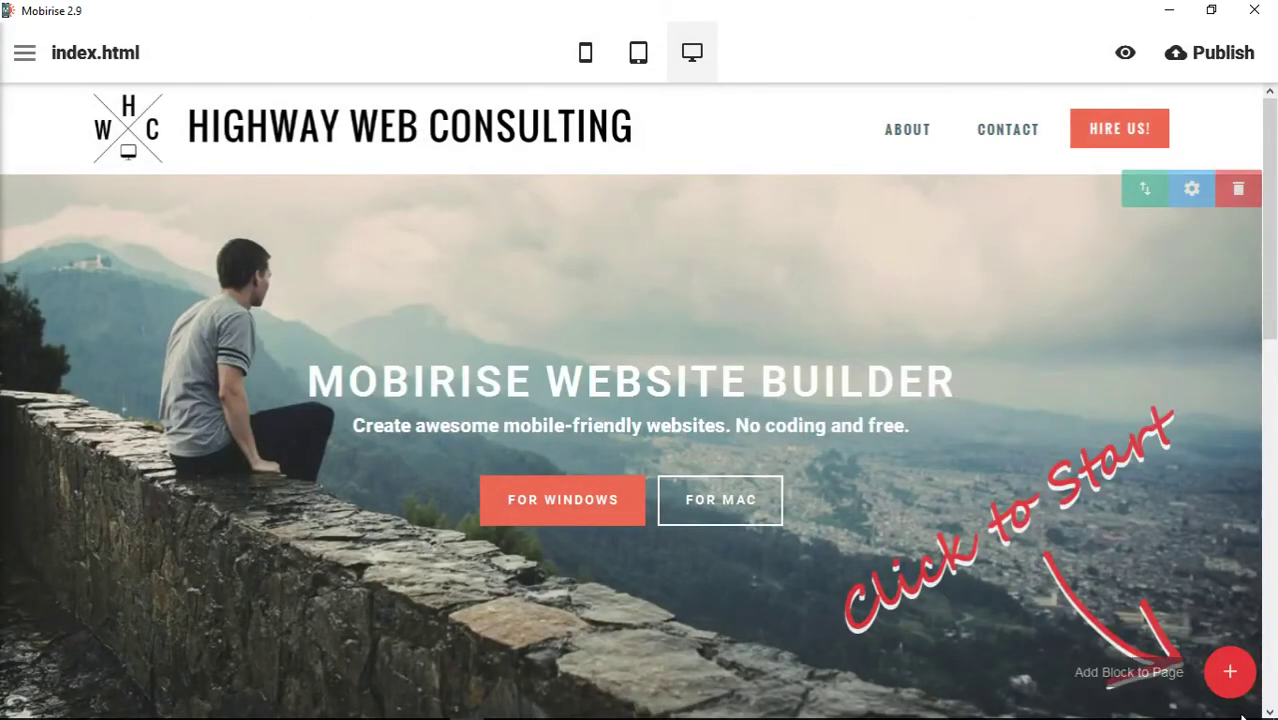
left_click(1229, 671)
left_click(908, 528)
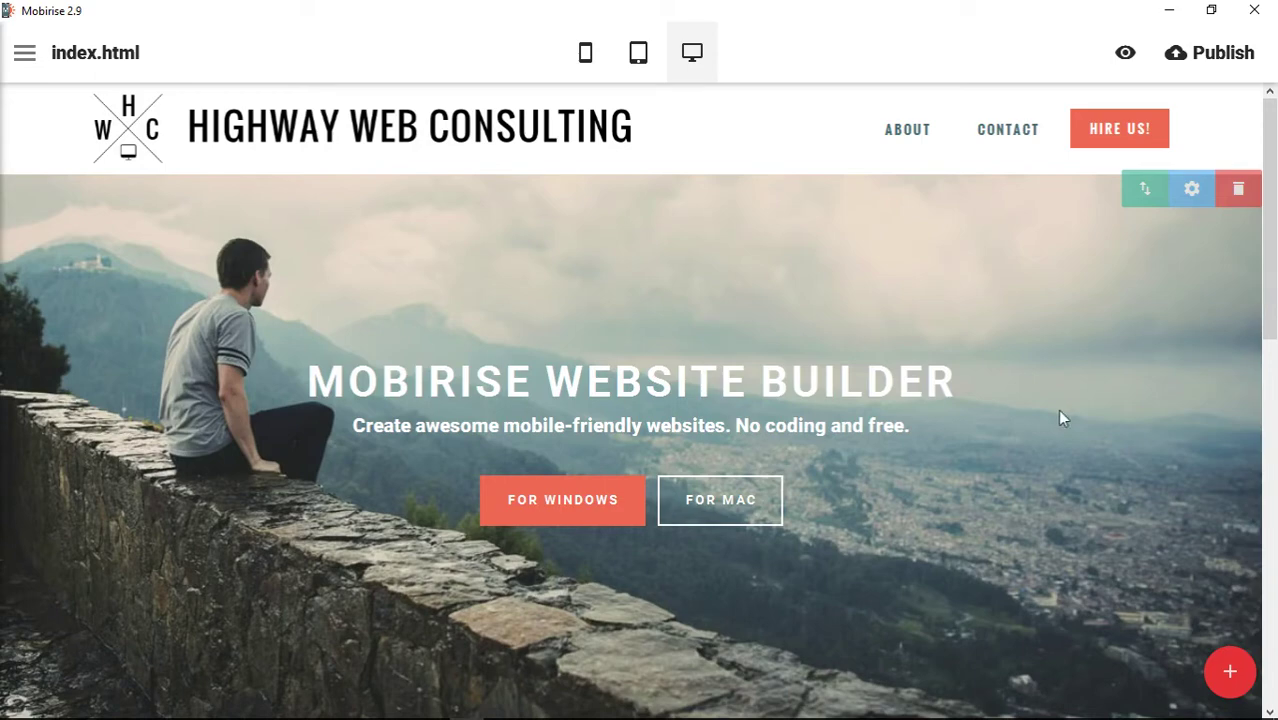
scroll(1062, 418, "down", 5)
scroll(1062, 418, "down", 3)
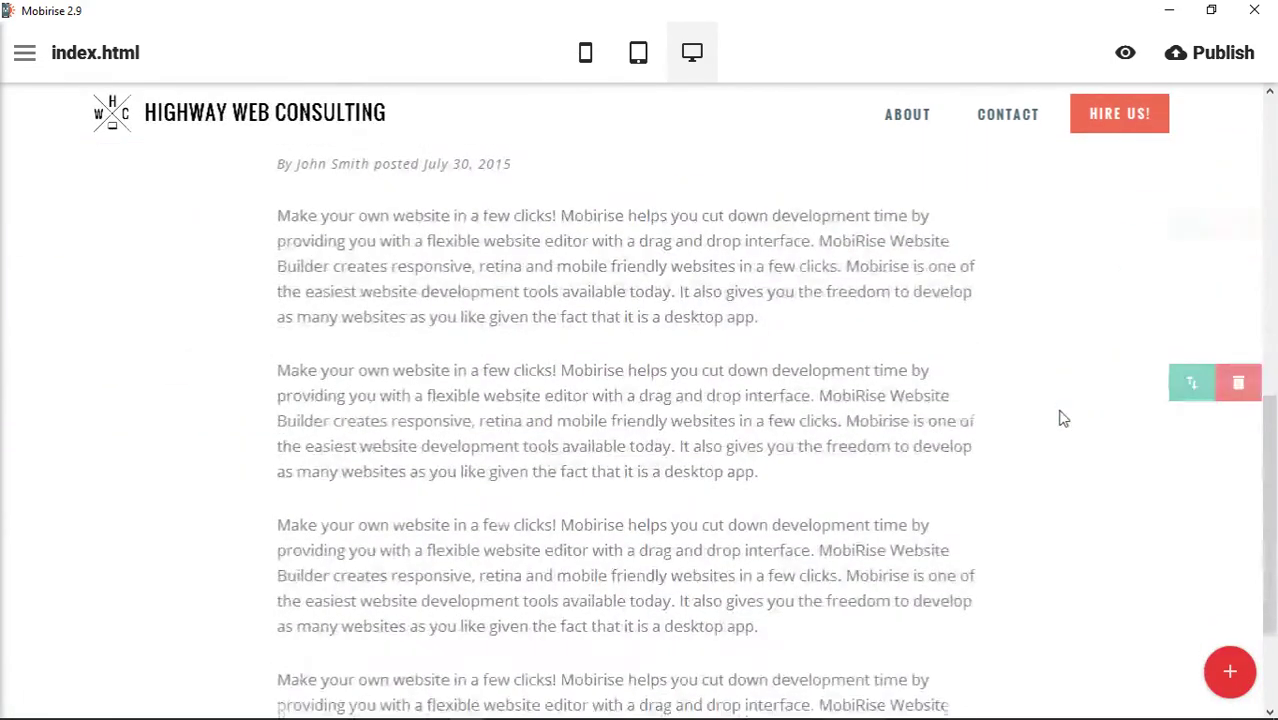
scroll(1062, 418, "up", 1)
scroll(1062, 418, "down", 3)
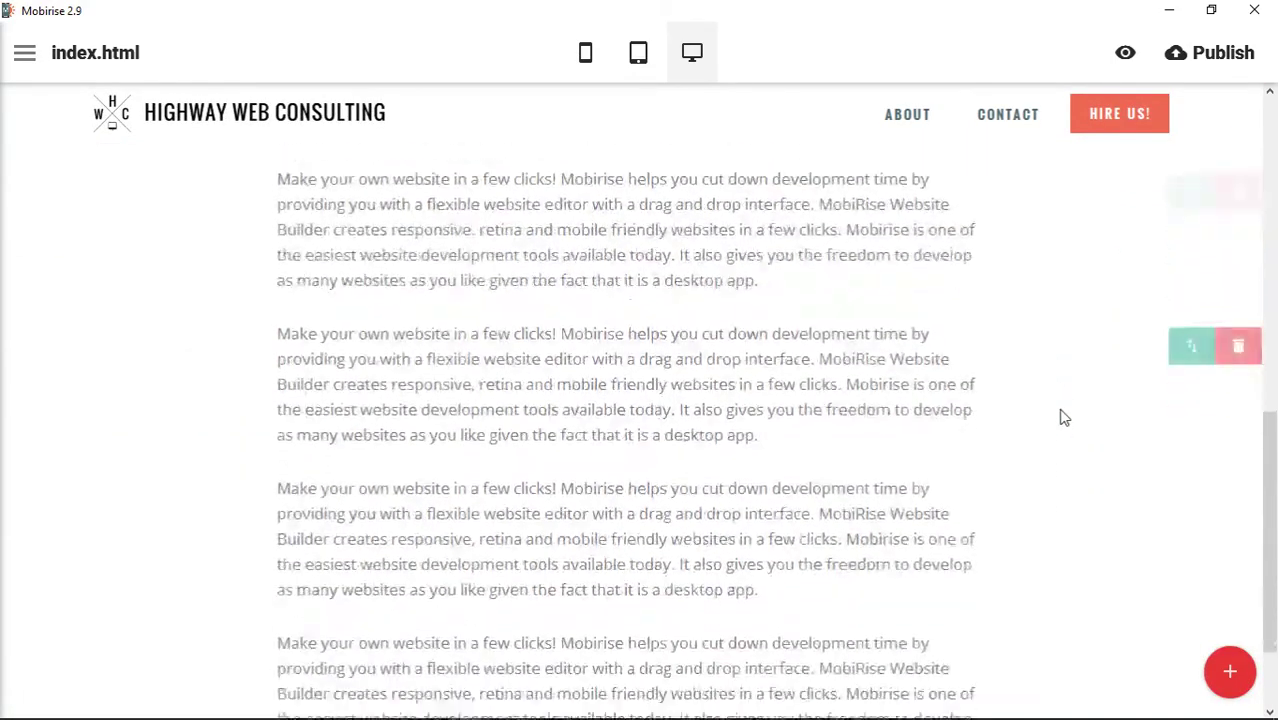
scroll(1062, 418, "up", 2)
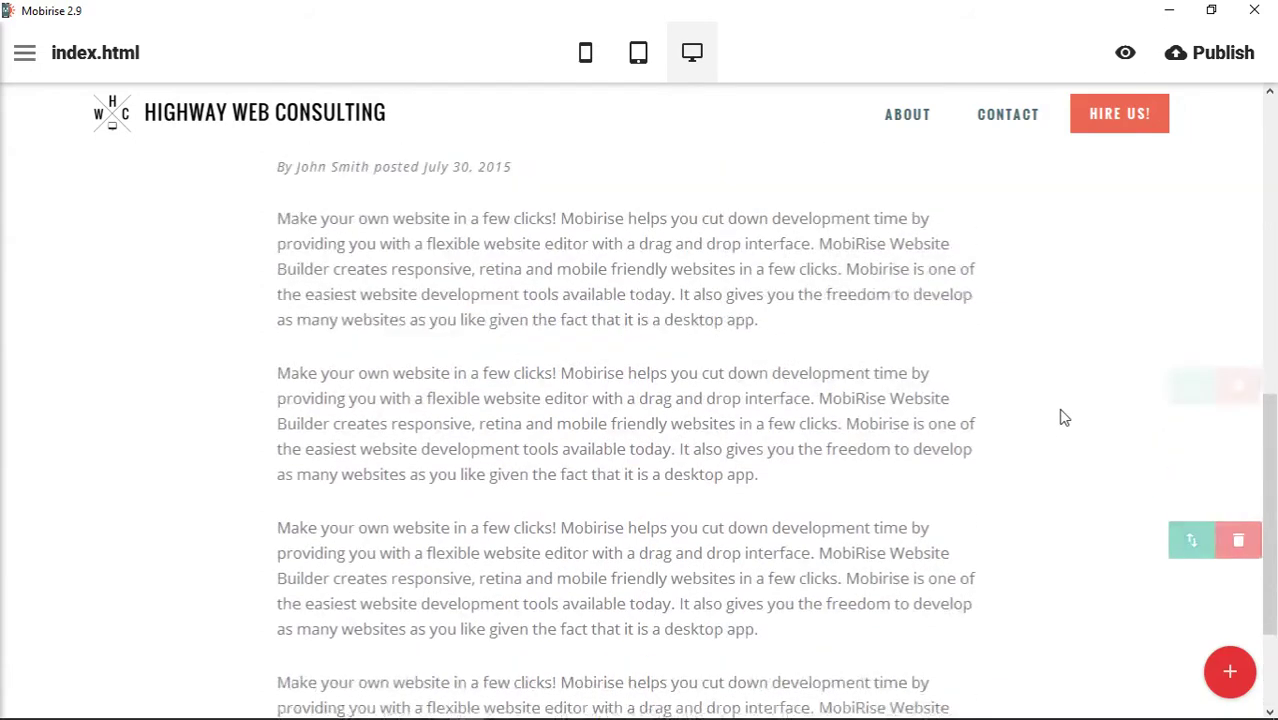
scroll(1062, 418, "up", 1)
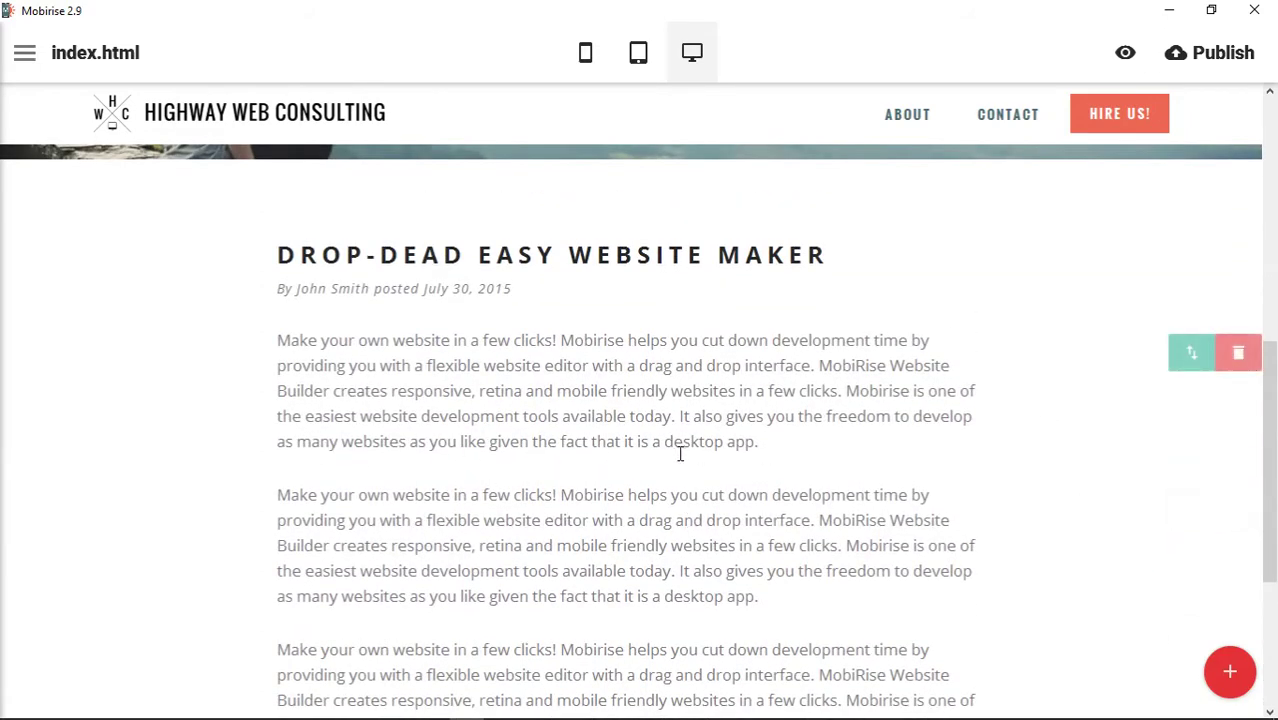
scroll(690, 455, "down", 2)
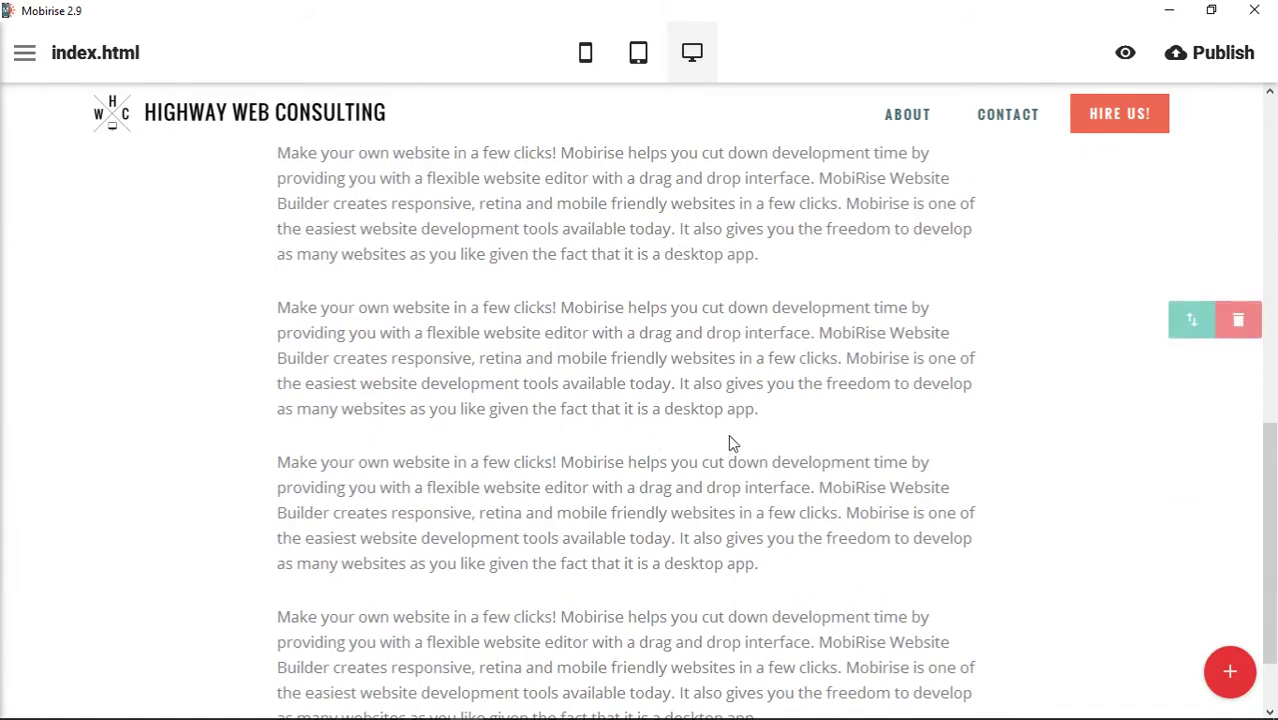
Open the Add Block library and scroll through it to the SoundCloud block
left_click(1230, 676)
scroll(1173, 441, "down", 3)
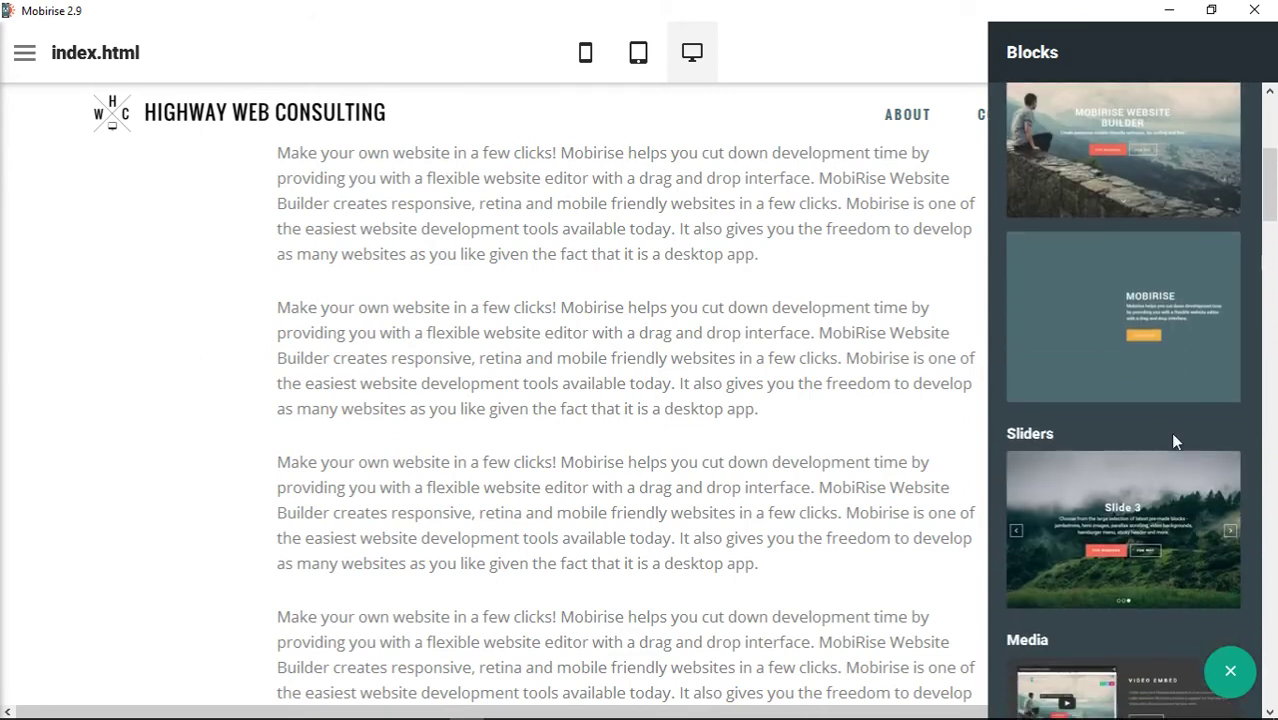
scroll(1173, 441, "down", 3)
scroll(1173, 441, "down", 3)
scroll(1173, 441, "down", 3)
scroll(1175, 443, "down", 1)
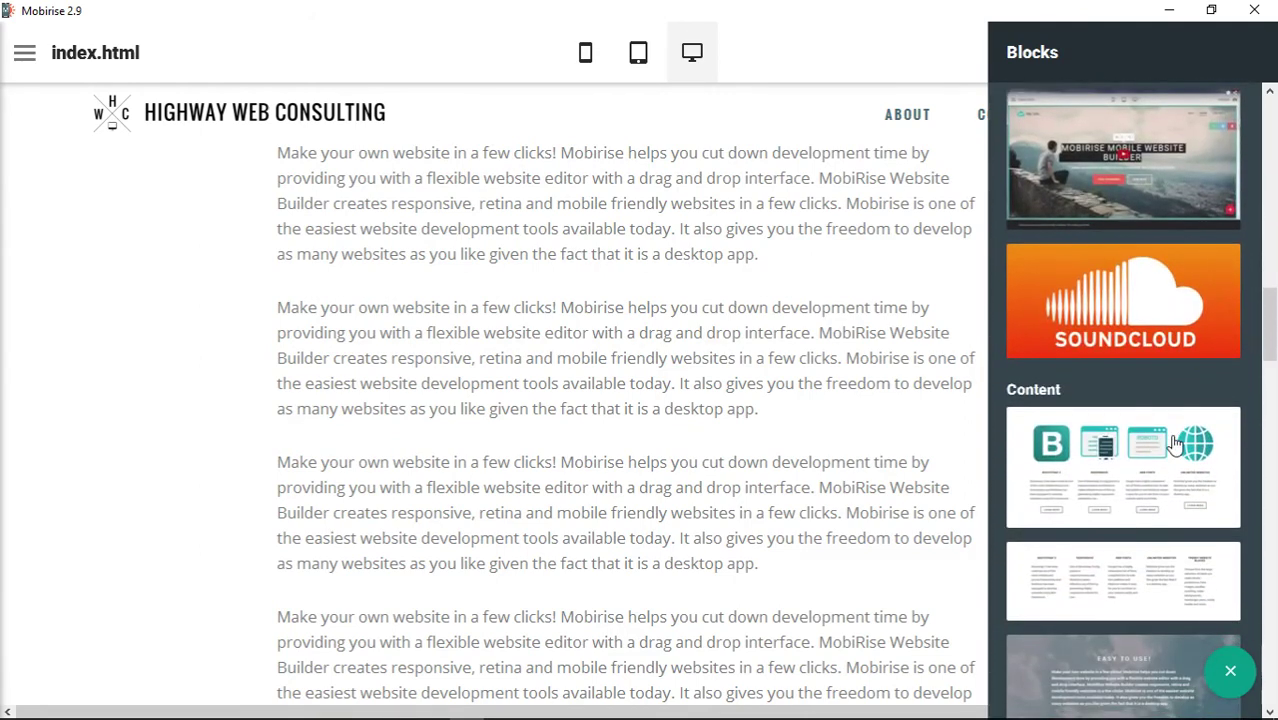
scroll(1173, 442, "up", 2)
scroll(1173, 442, "up", 3)
scroll(1160, 435, "up", 2)
scroll(1145, 427, "up", 2)
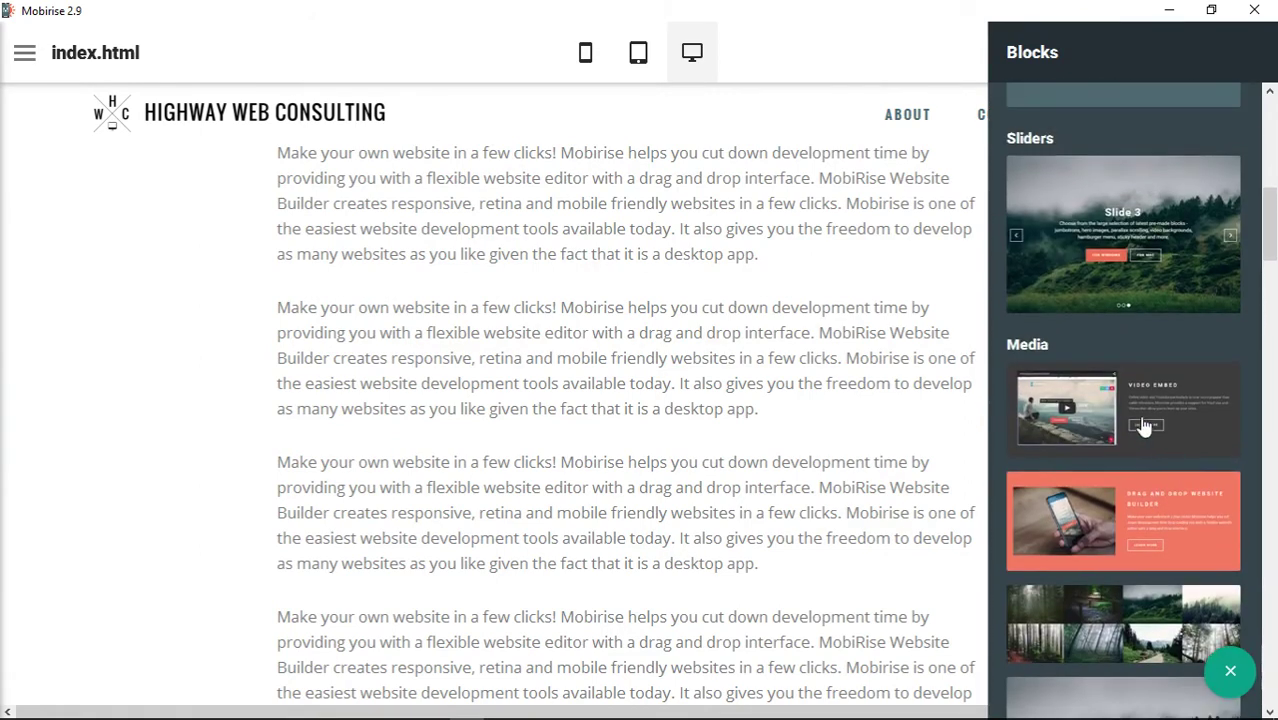
scroll(1062, 360, "down", 4)
scroll(1055, 400, "down", 2)
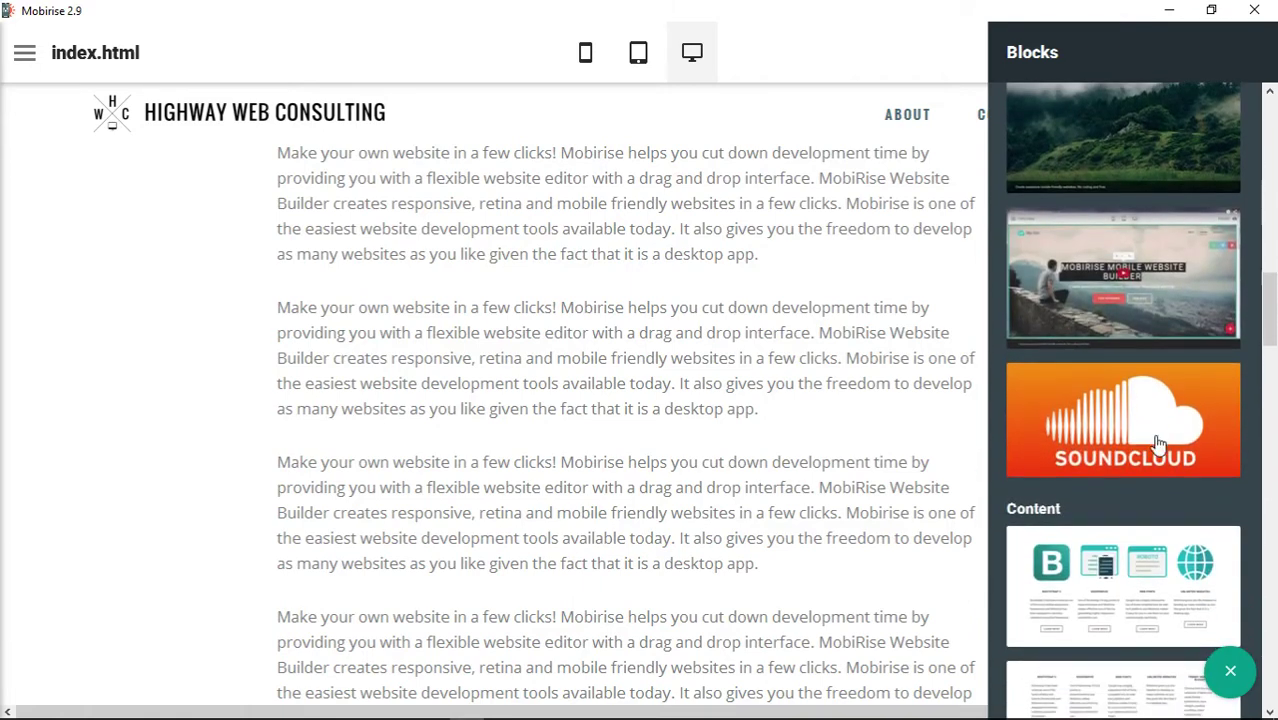
scroll(1192, 488, "down", 3)
scroll(1192, 488, "down", 4)
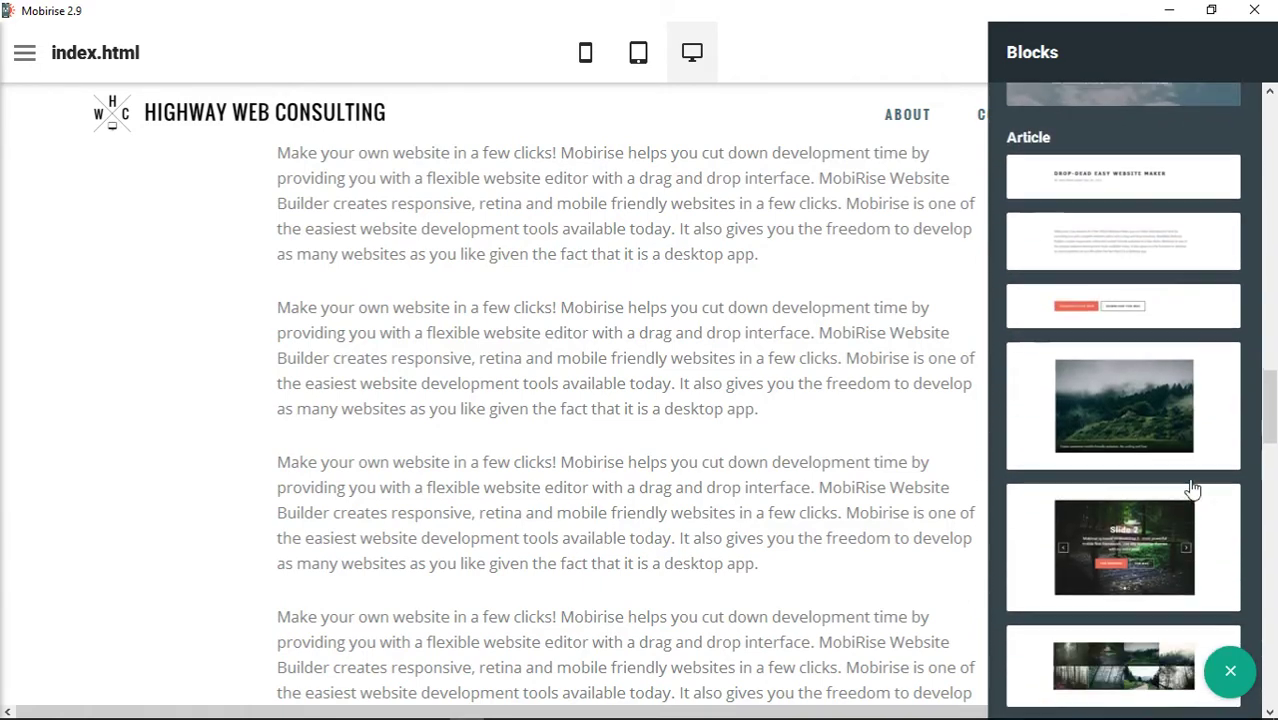
scroll(1191, 489, "down", 4)
scroll(1190, 490, "down", 3)
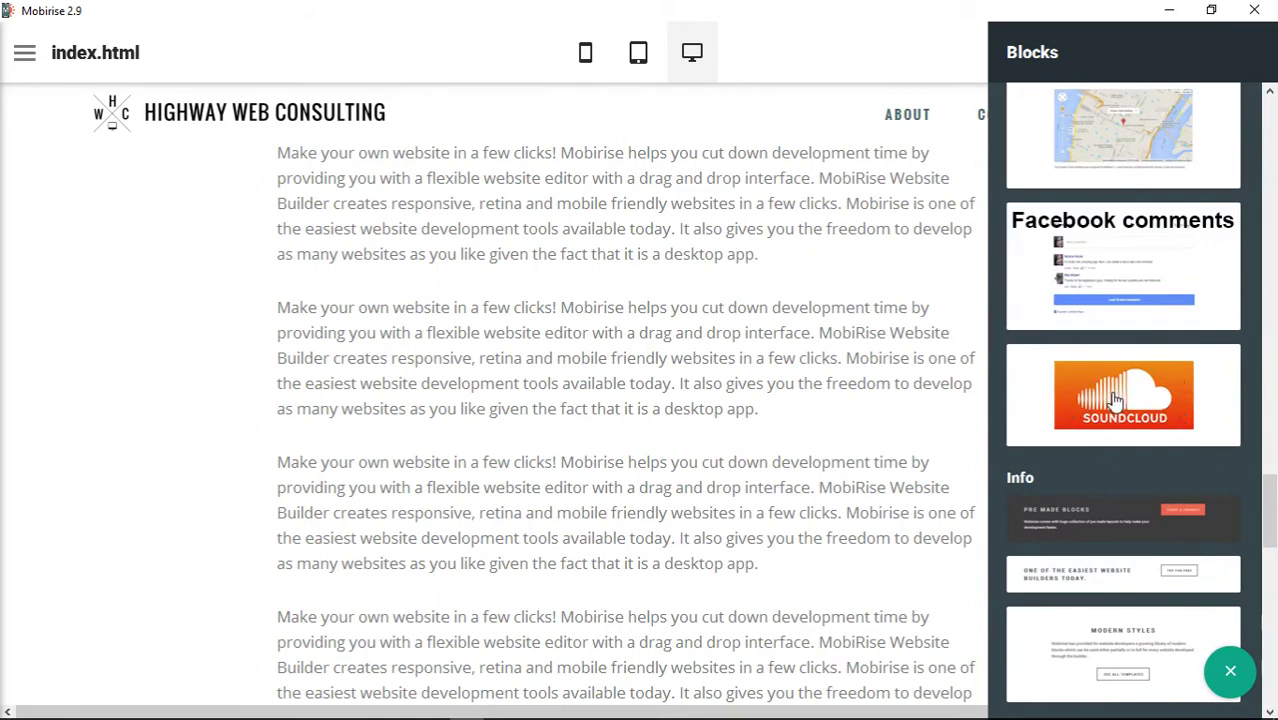
scroll(1164, 408, "down", 2)
scroll(1164, 408, "down", 4)
scroll(1166, 410, "down", 3)
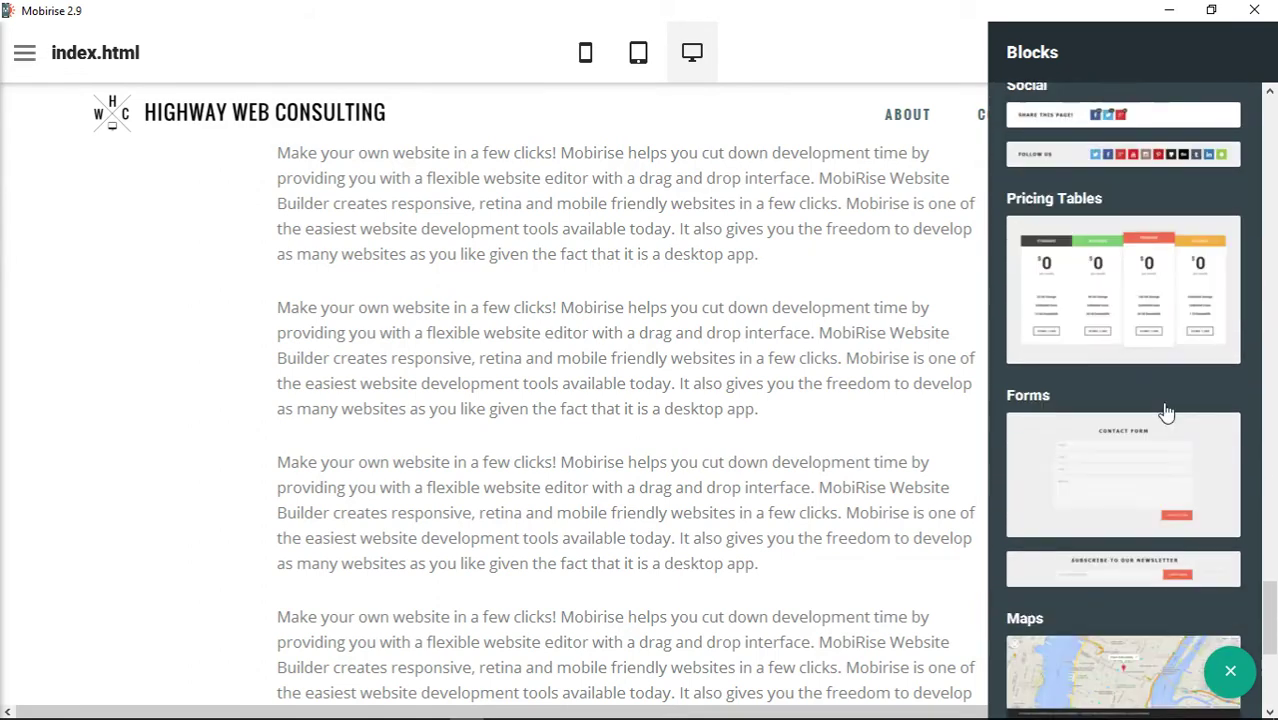
scroll(1166, 410, "up", 1)
scroll(1166, 410, "up", 5)
scroll(1166, 412, "down", 3)
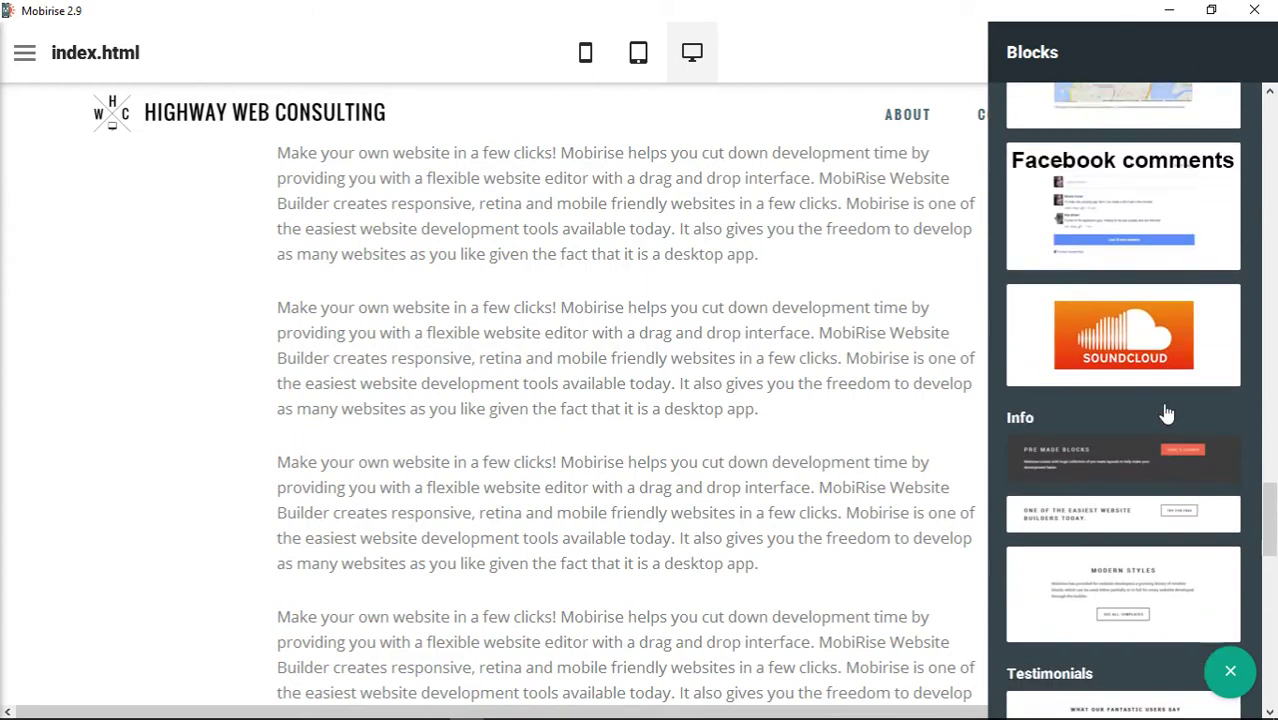
scroll(1166, 414, "down", 1)
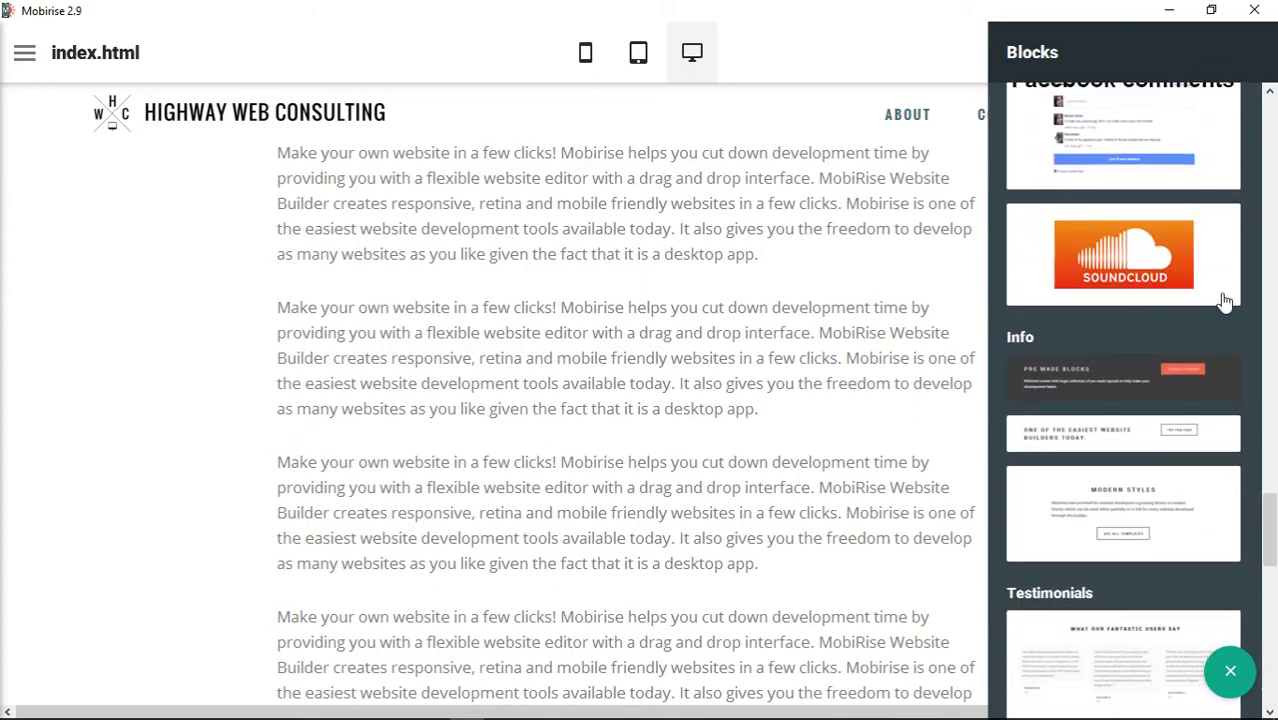
scroll(1181, 338, "up", 5)
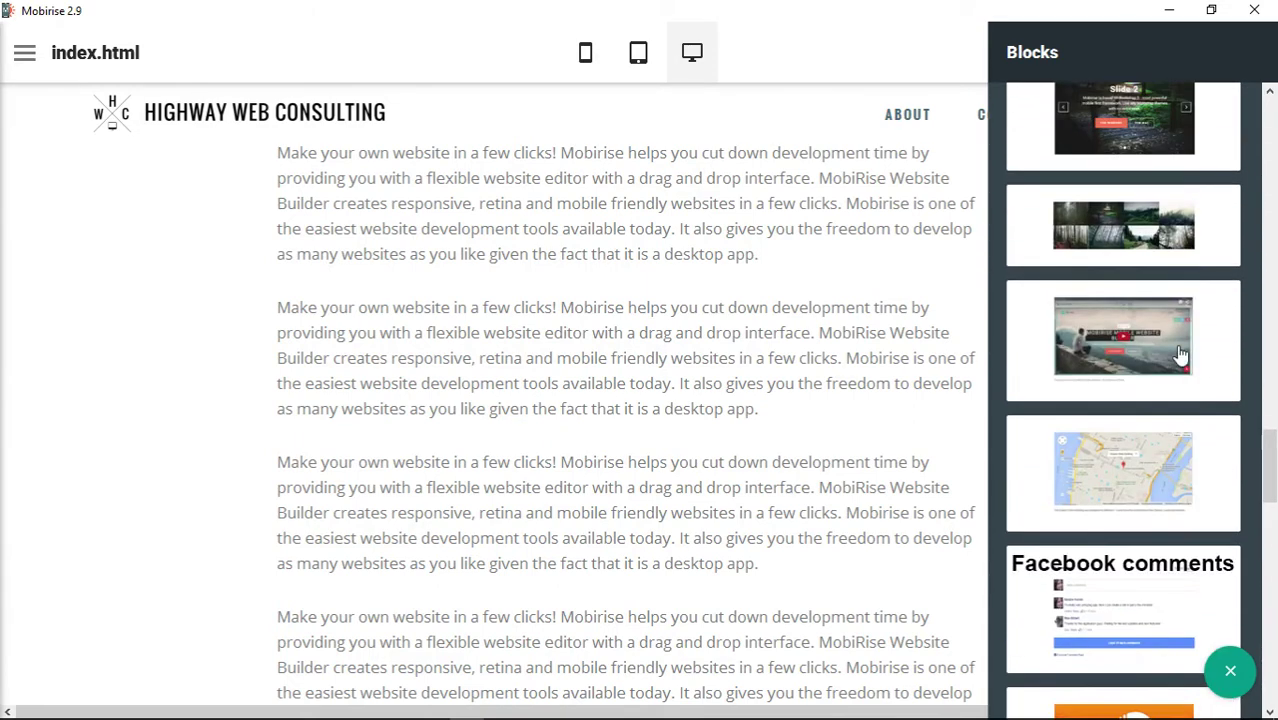
scroll(1170, 350, "up", 5)
scroll(1159, 361, "down", 4)
scroll(1161, 361, "down", 5)
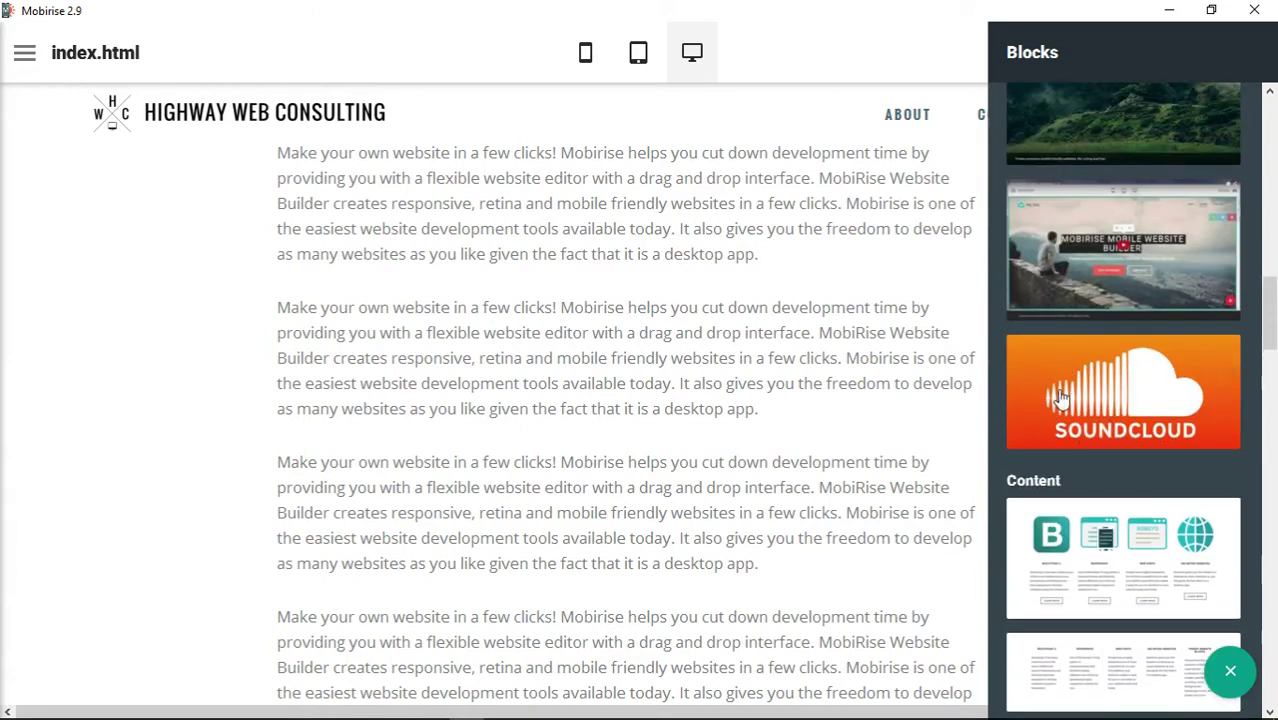
scroll(1140, 450, "down", 5)
scroll(1140, 452, "down", 5)
scroll(1140, 455, "down", 4)
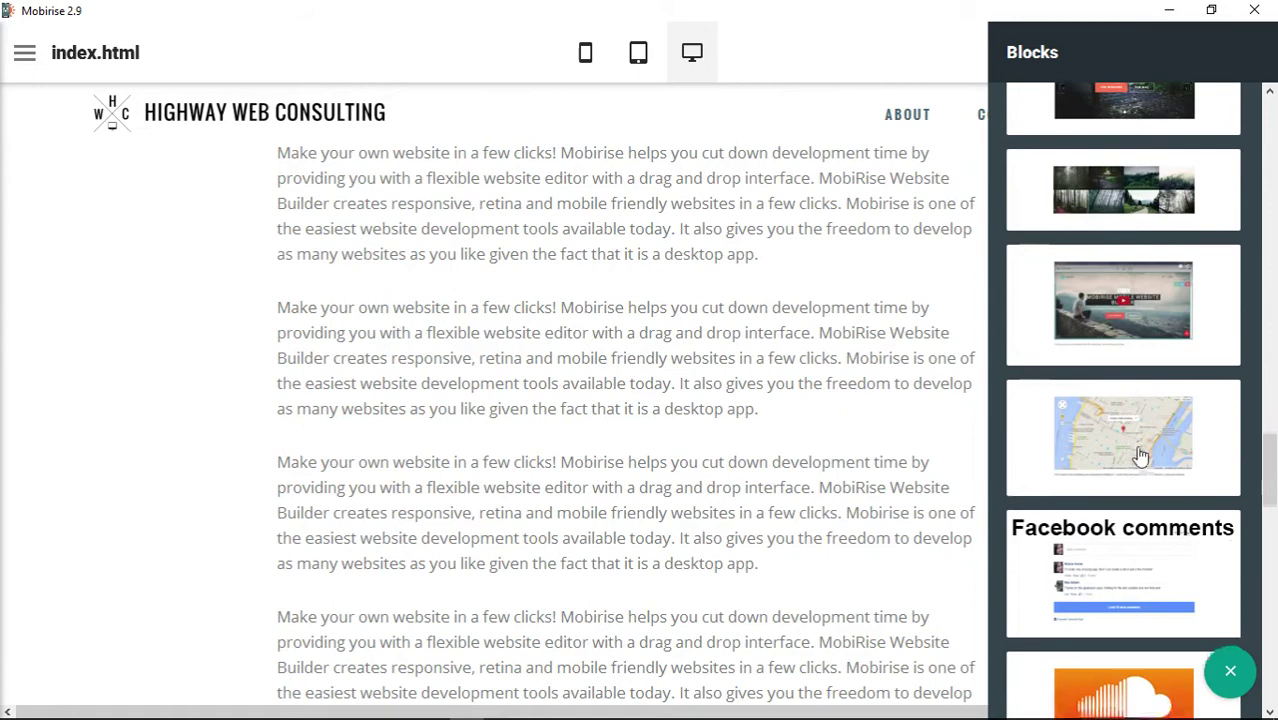
scroll(1137, 452, "down", 4)
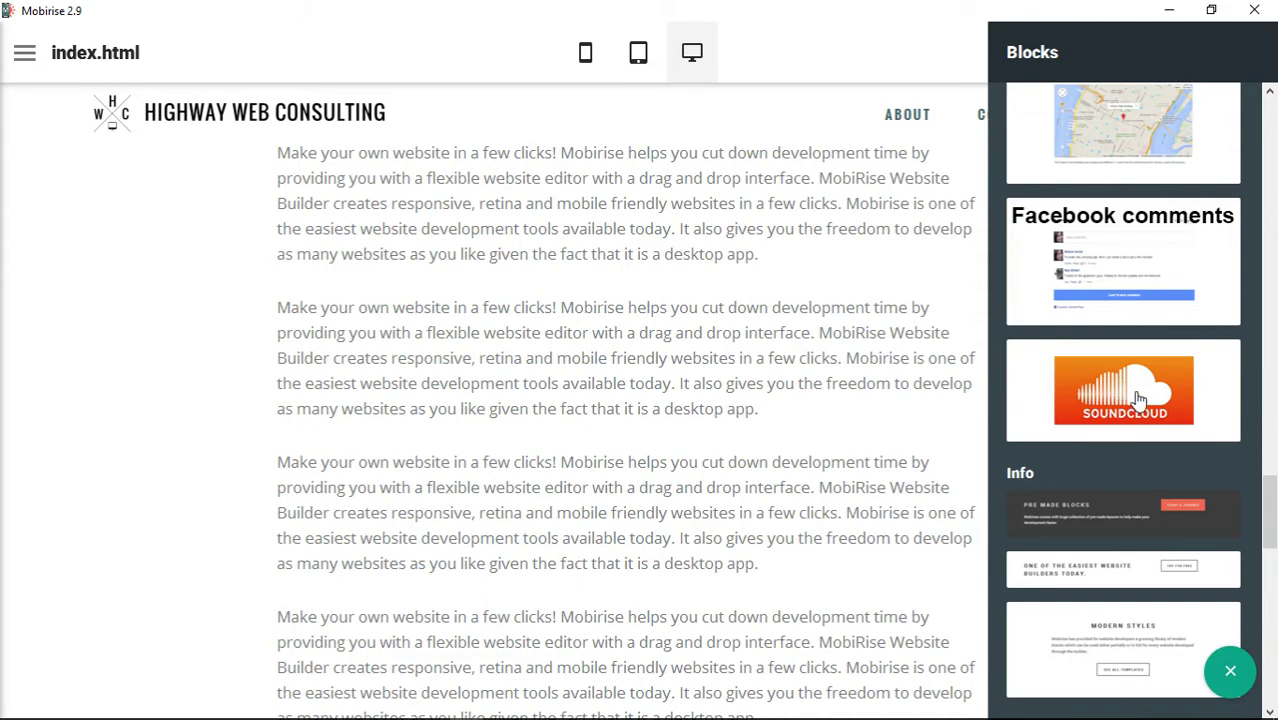
Drag the SoundCloud block into the article between the paragraphs, then bring it into view
left_click_drag(1136, 405, 1088, 405)
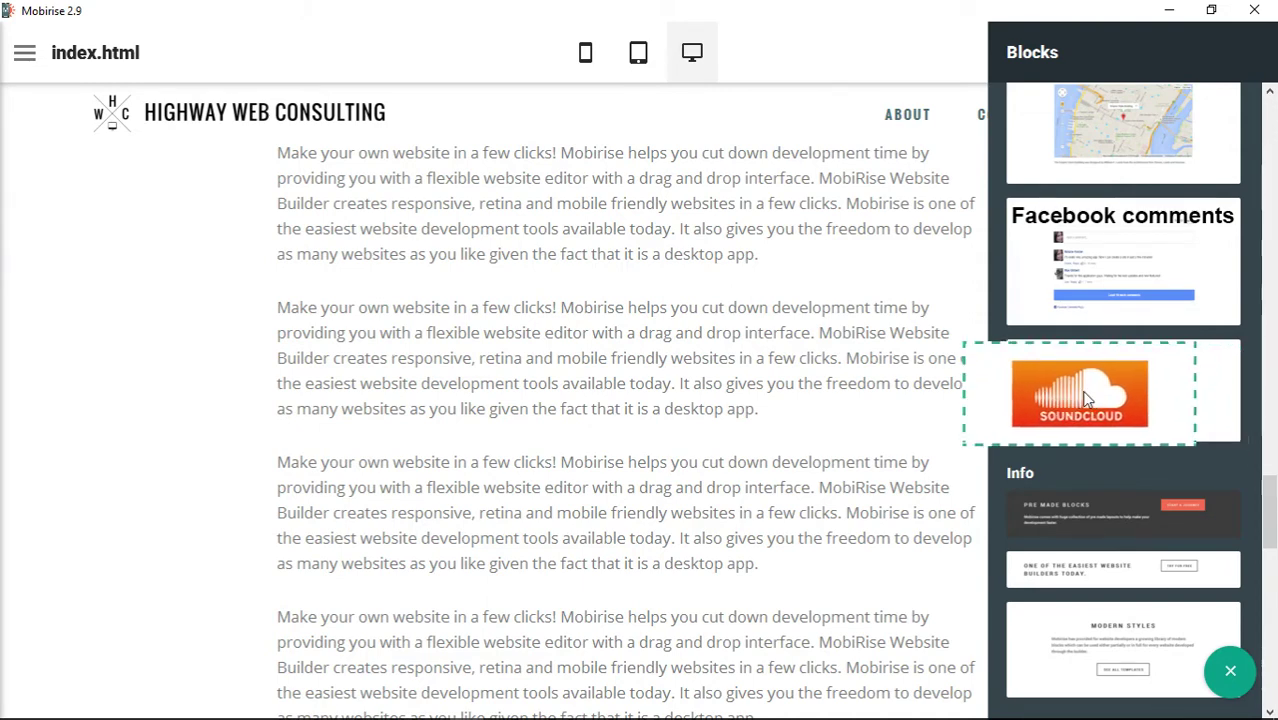
left_click_drag(1087, 405, 655, 452)
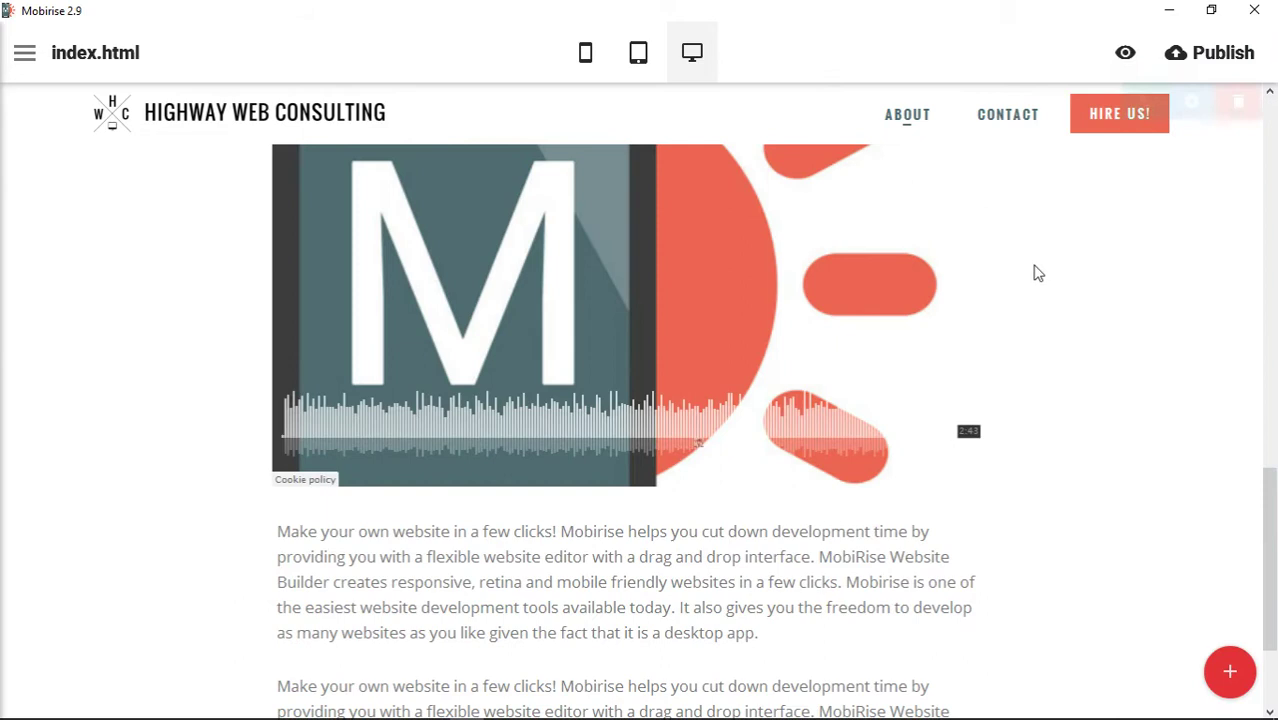
scroll(1045, 288, "down", 2)
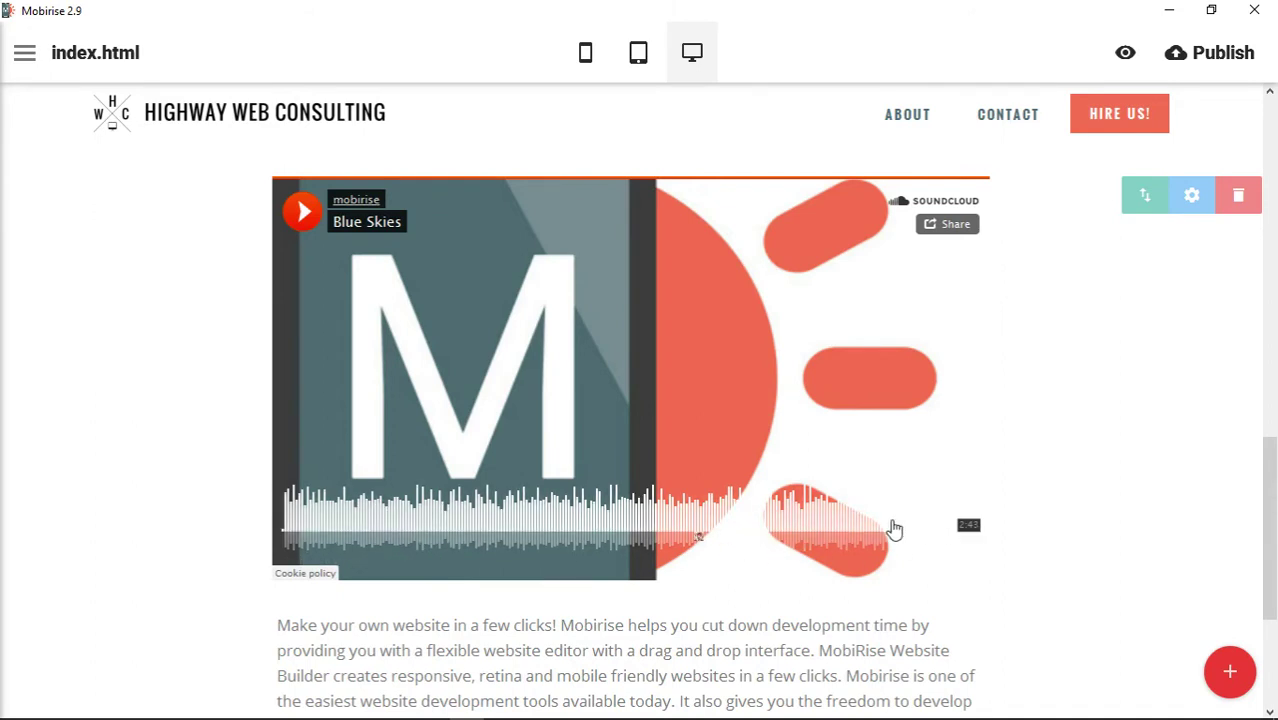
Open the SoundCloud block parameters and select the Blue Skies track URL
left_click(950, 226)
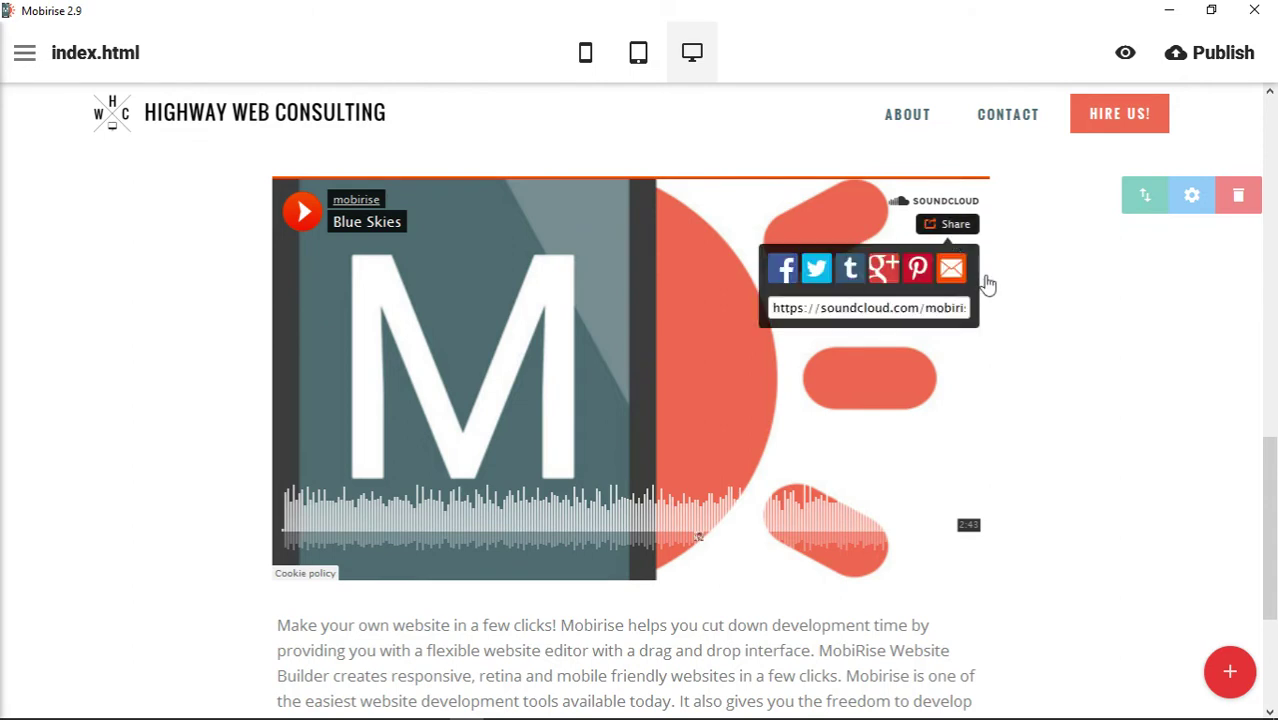
left_click(1040, 240)
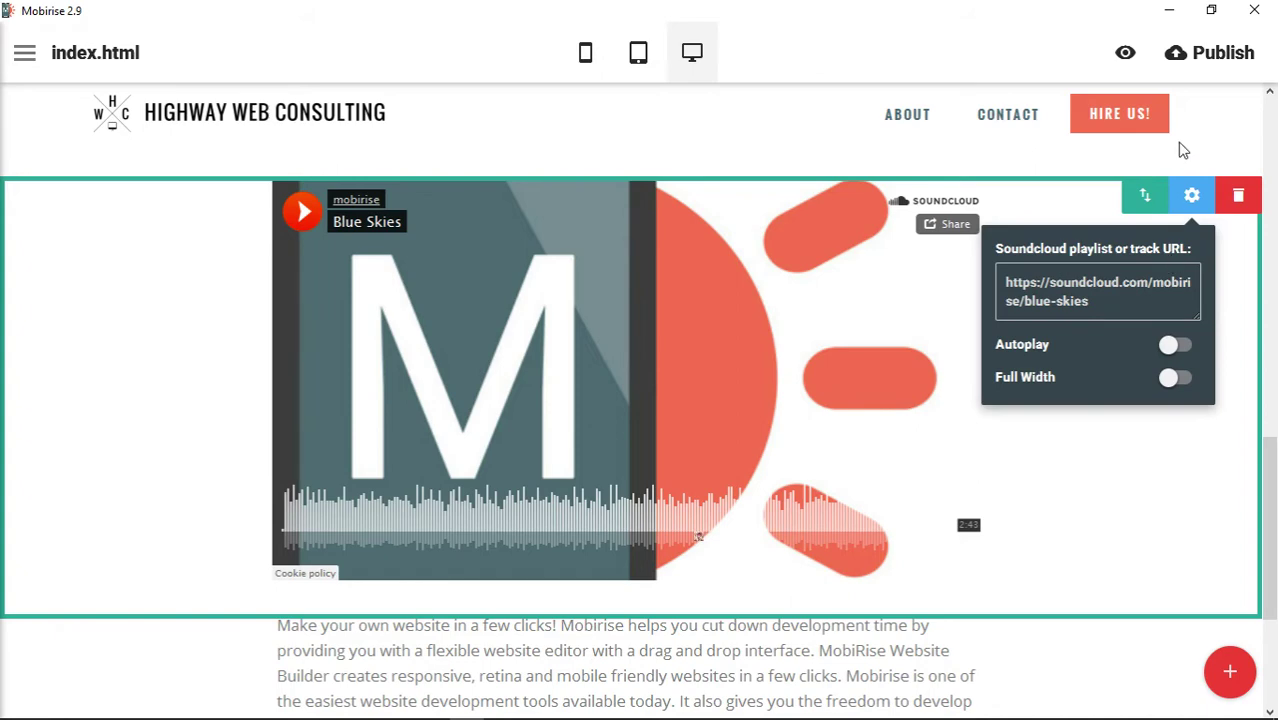
left_click(1218, 432)
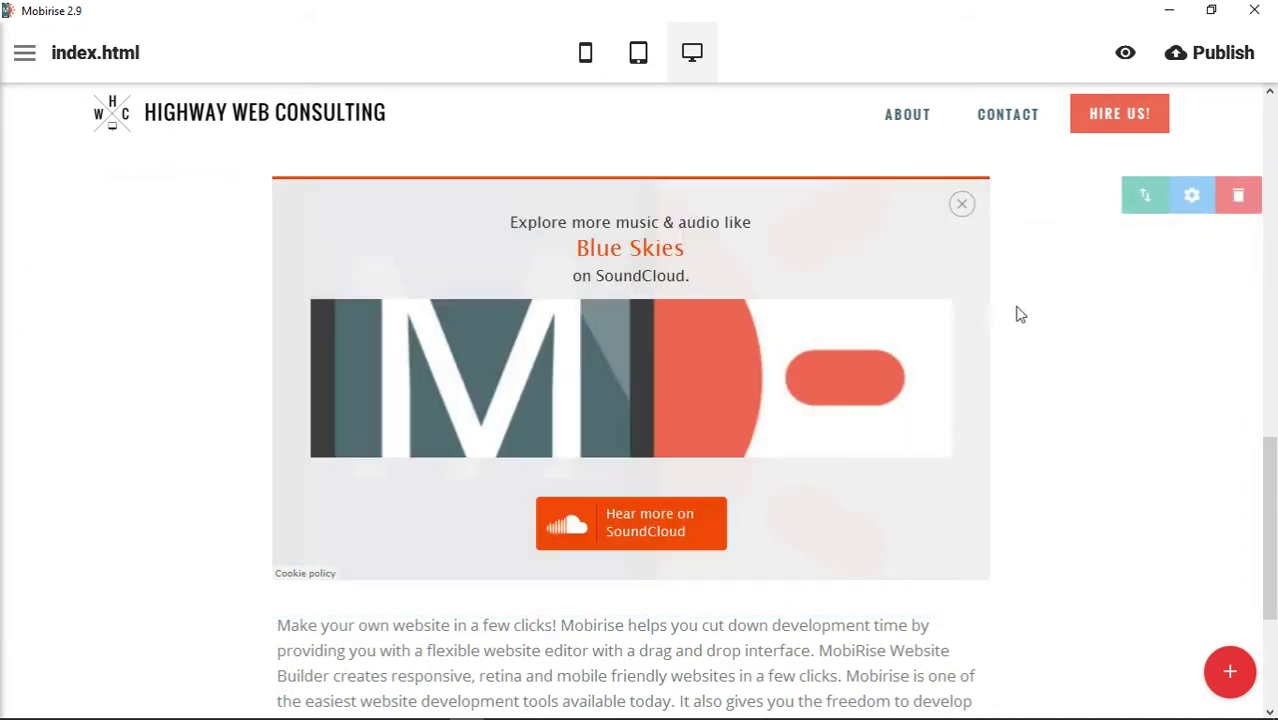
left_click(962, 205)
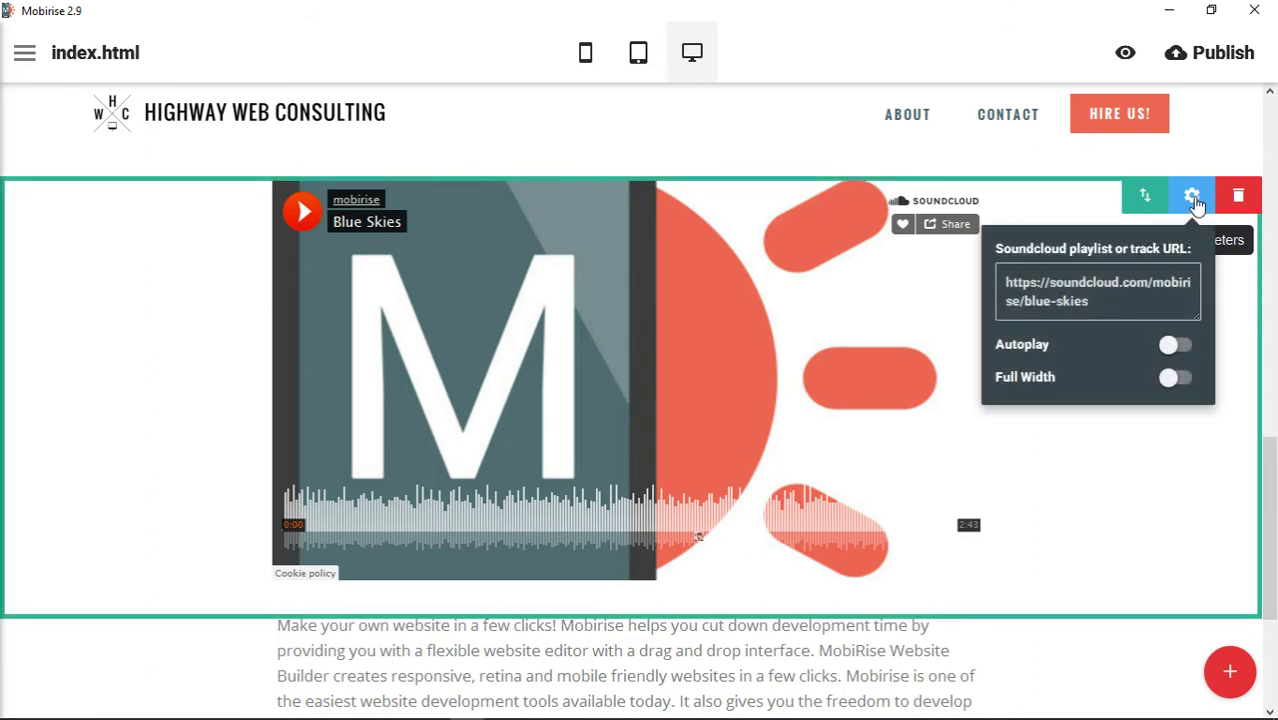
left_click_drag(1090, 301, 1007, 284)
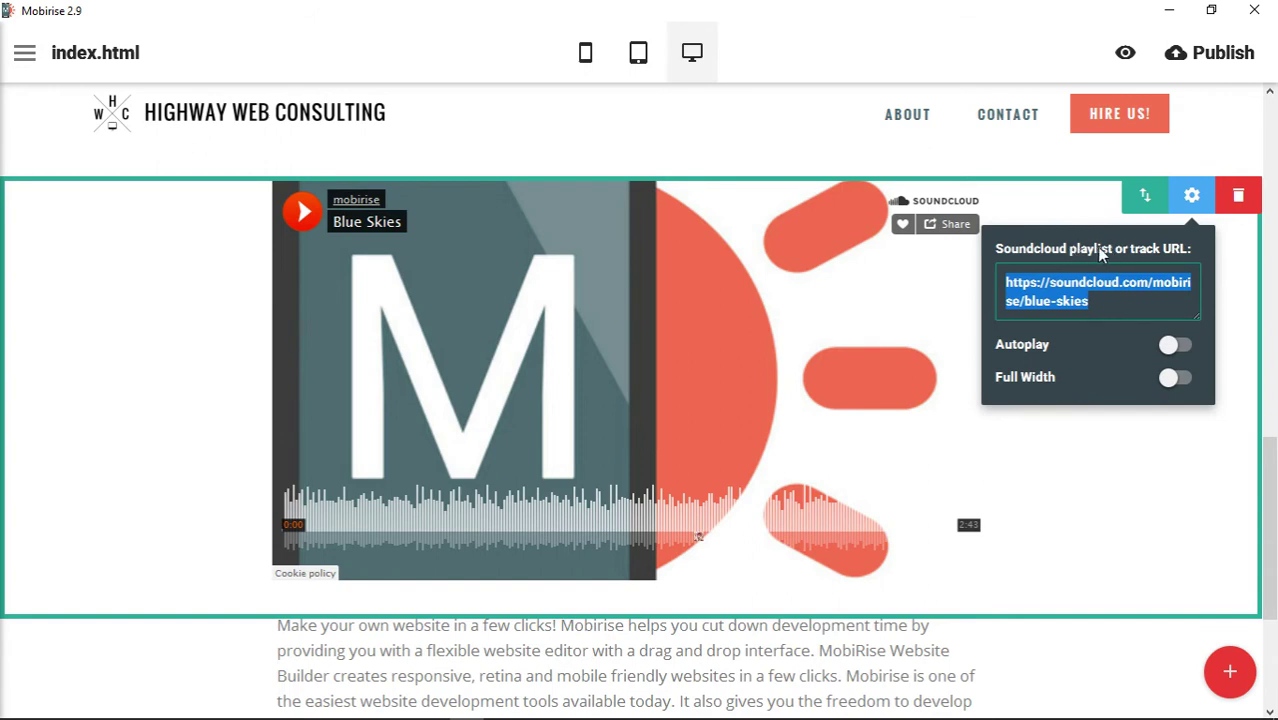
left_click(1096, 309)
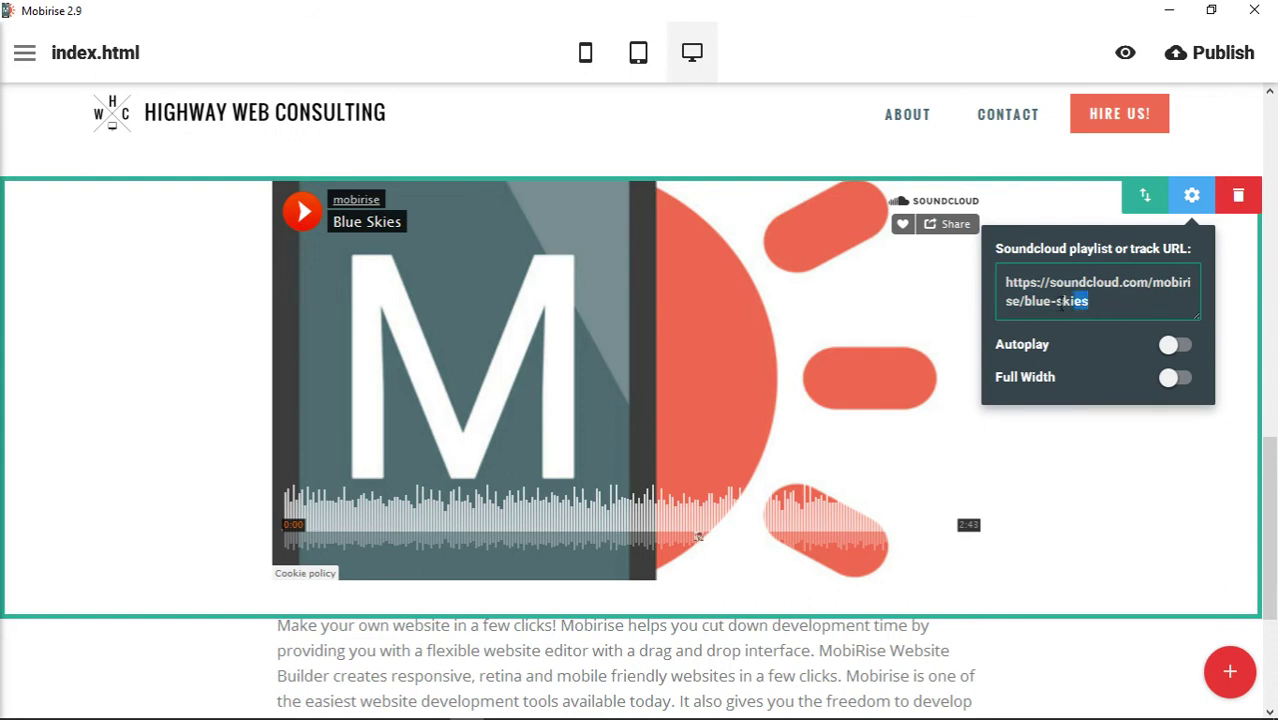
left_click_drag(1062, 305, 986, 274)
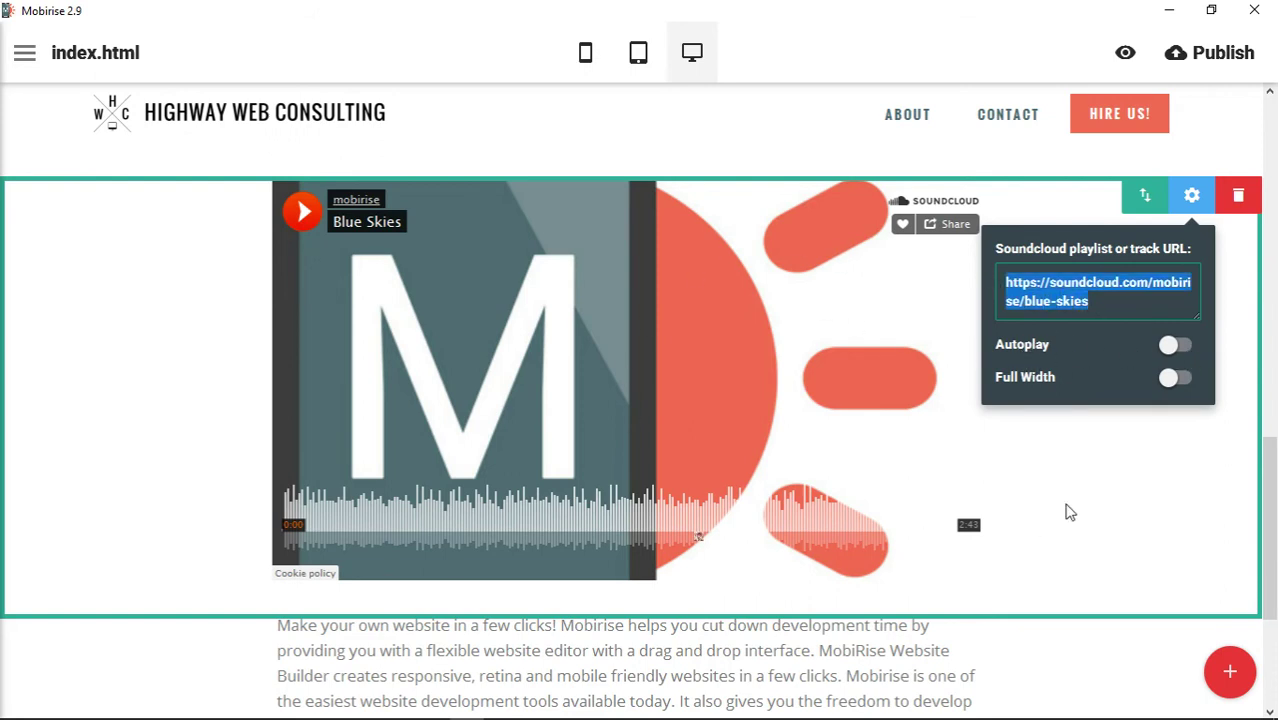
Turn on Full Width for the SoundCloud player and check the result
left_click(1170, 385)
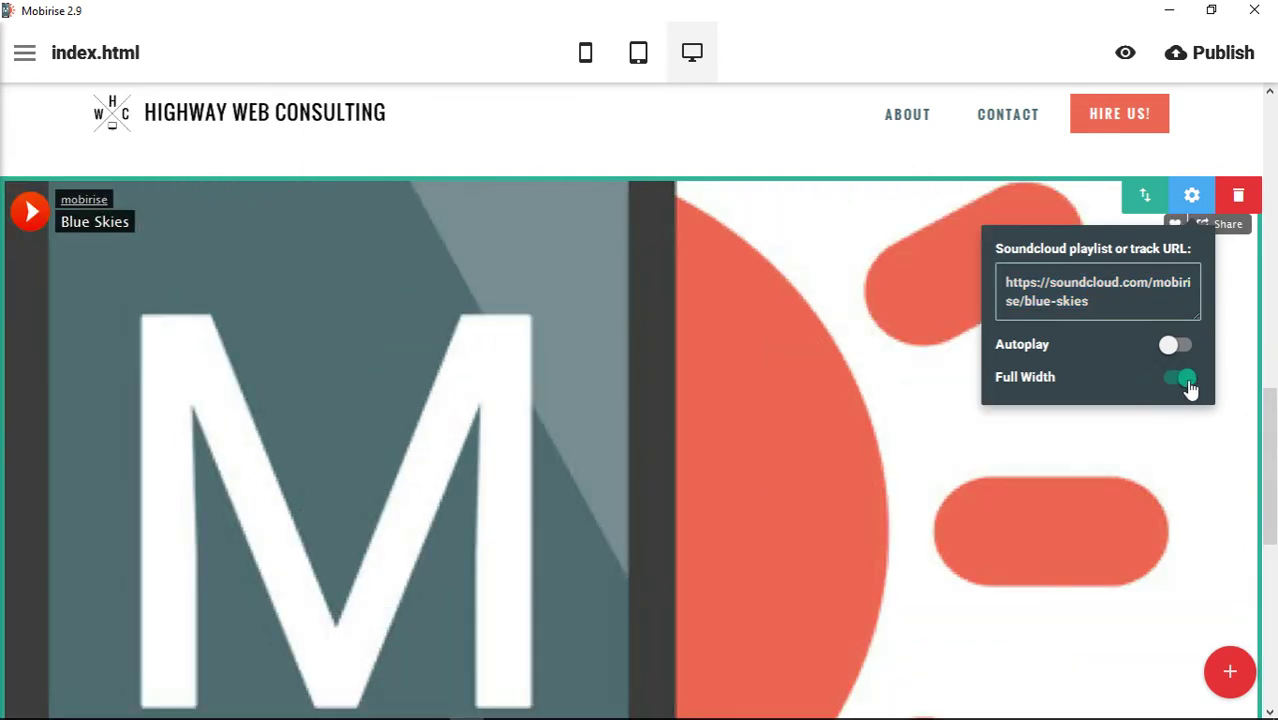
scroll(1070, 442, "down", 5)
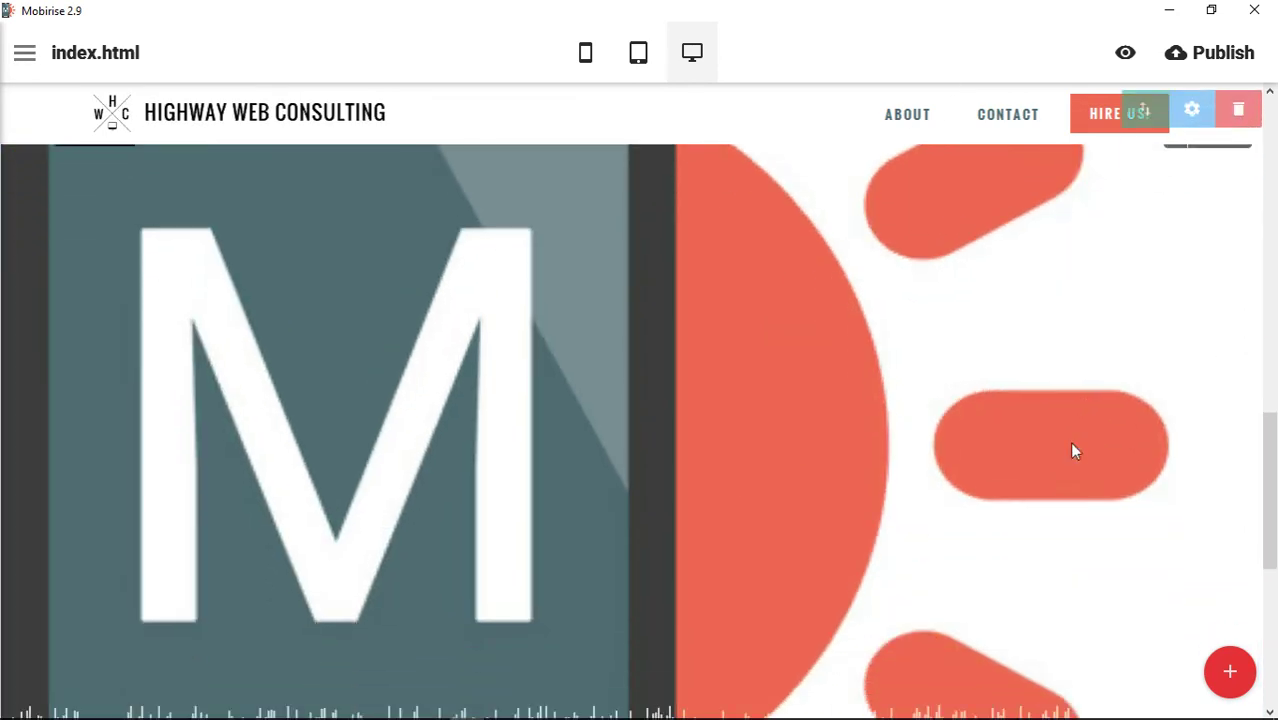
scroll(1070, 453, "up", 3)
scroll(1070, 453, "up", 2)
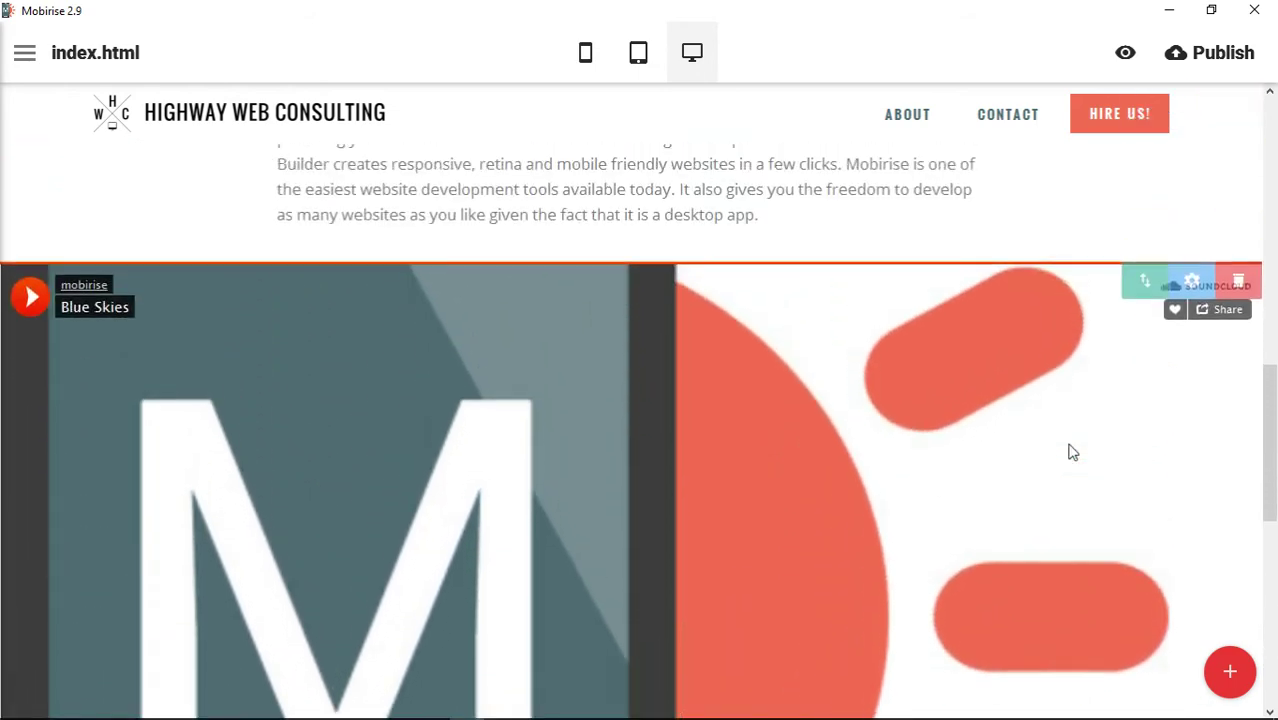
scroll(1070, 453, "up", 2)
scroll(1070, 453, "down", 3)
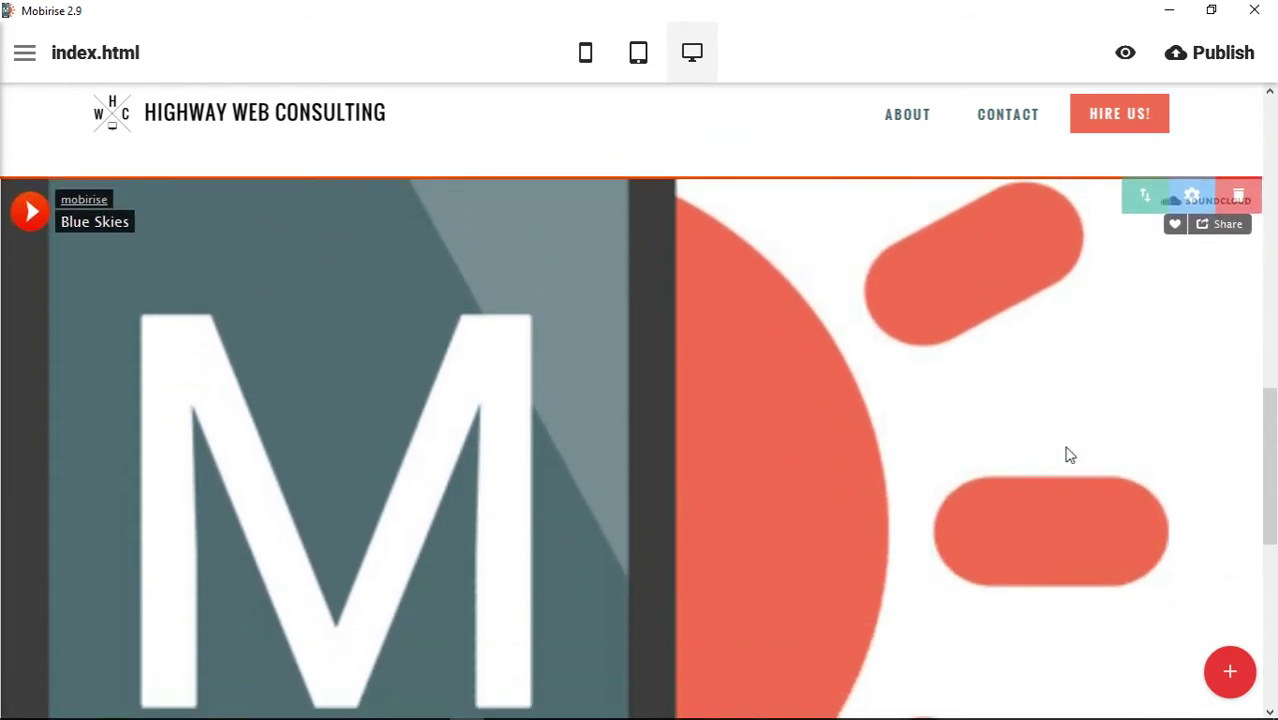
Turn Full Width back off so the player matches the article width
left_click(1190, 197)
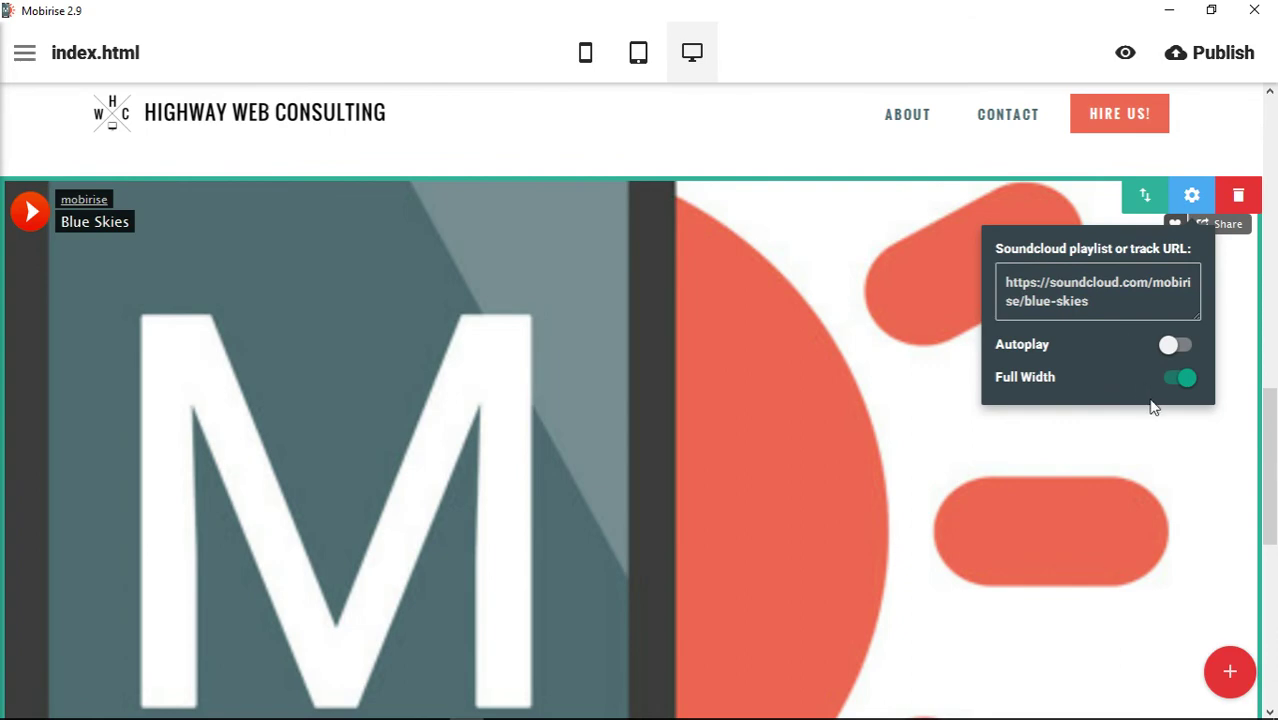
left_click(1182, 379)
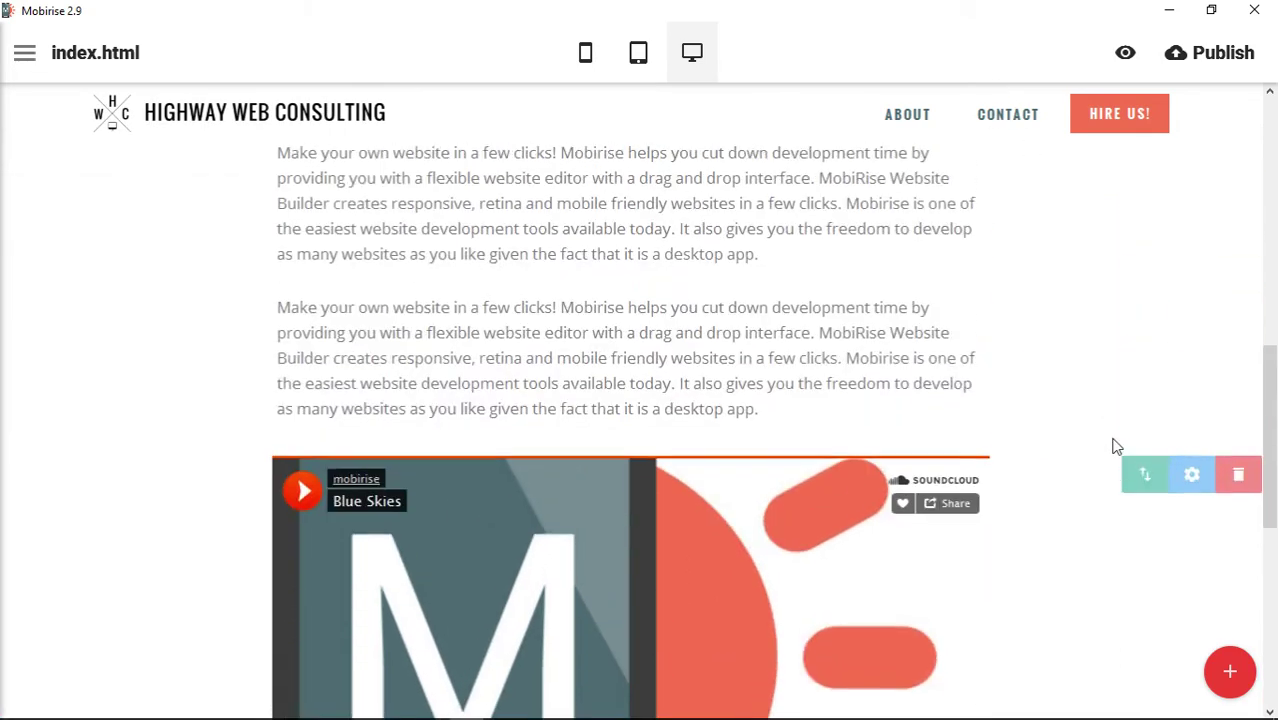
scroll(1105, 445, "down", 3)
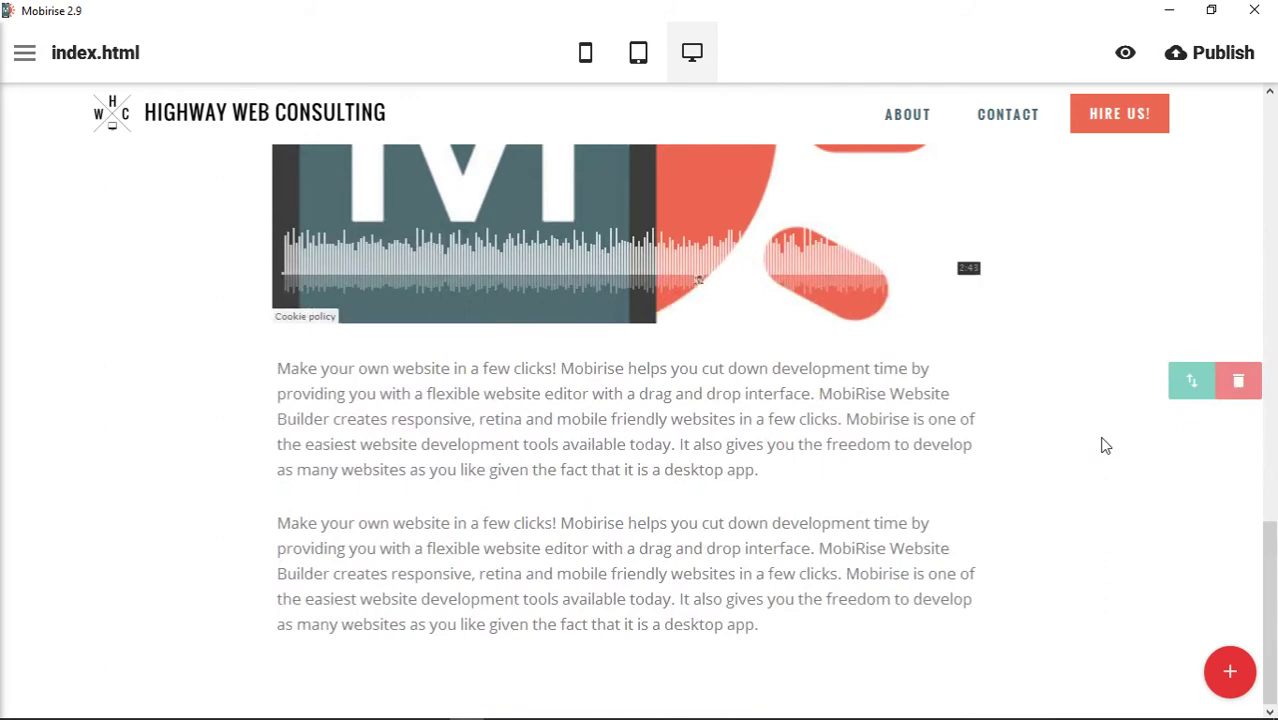
scroll(1105, 445, "up", 4)
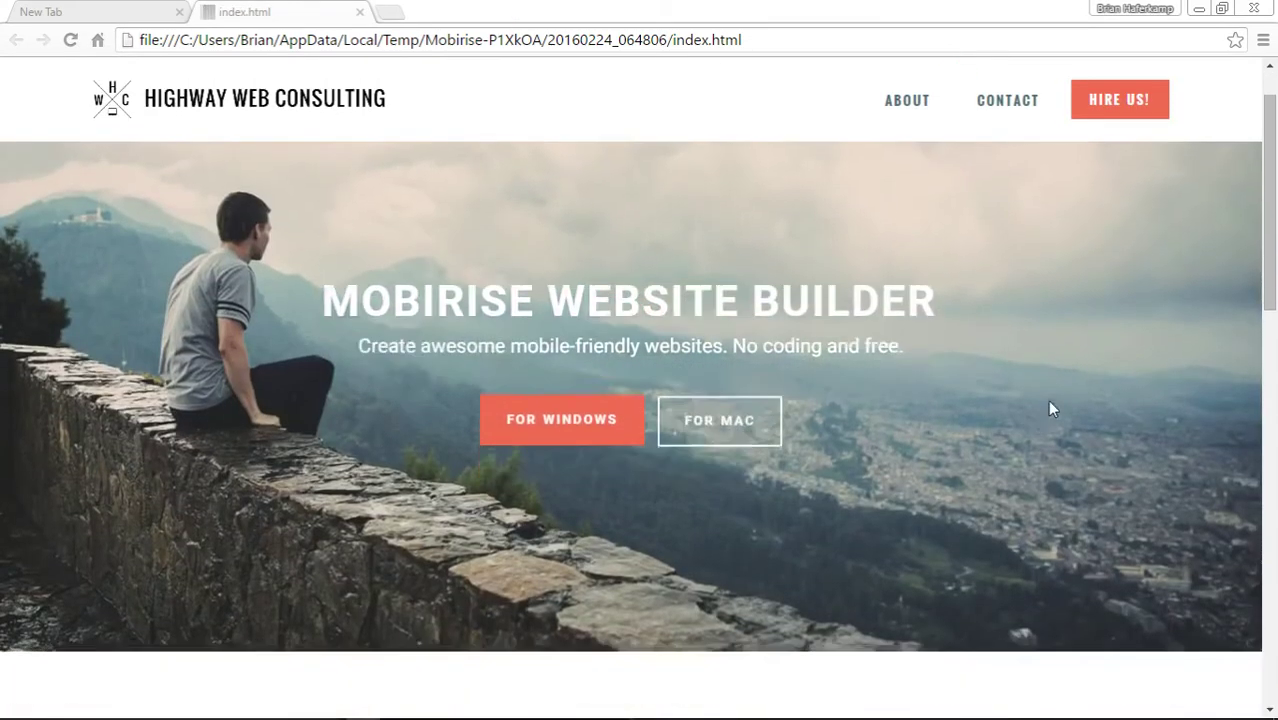
Scroll the Chrome preview to the SoundCloud player and play Blue Skies
scroll(1048, 400, "down", 4)
scroll(1046, 404, "down", 2)
scroll(1046, 404, "down", 2)
scroll(1046, 404, "down", 3)
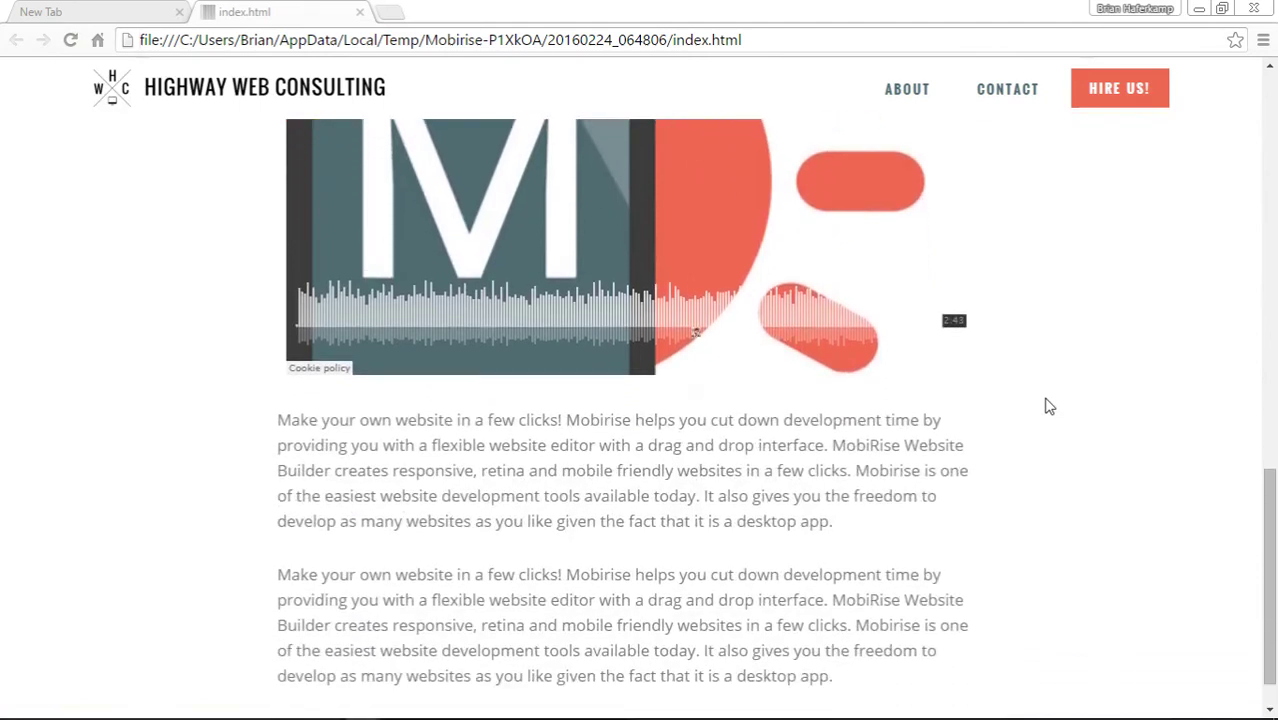
scroll(1046, 404, "up", 1)
scroll(1046, 404, "up", 2)
left_click(318, 290)
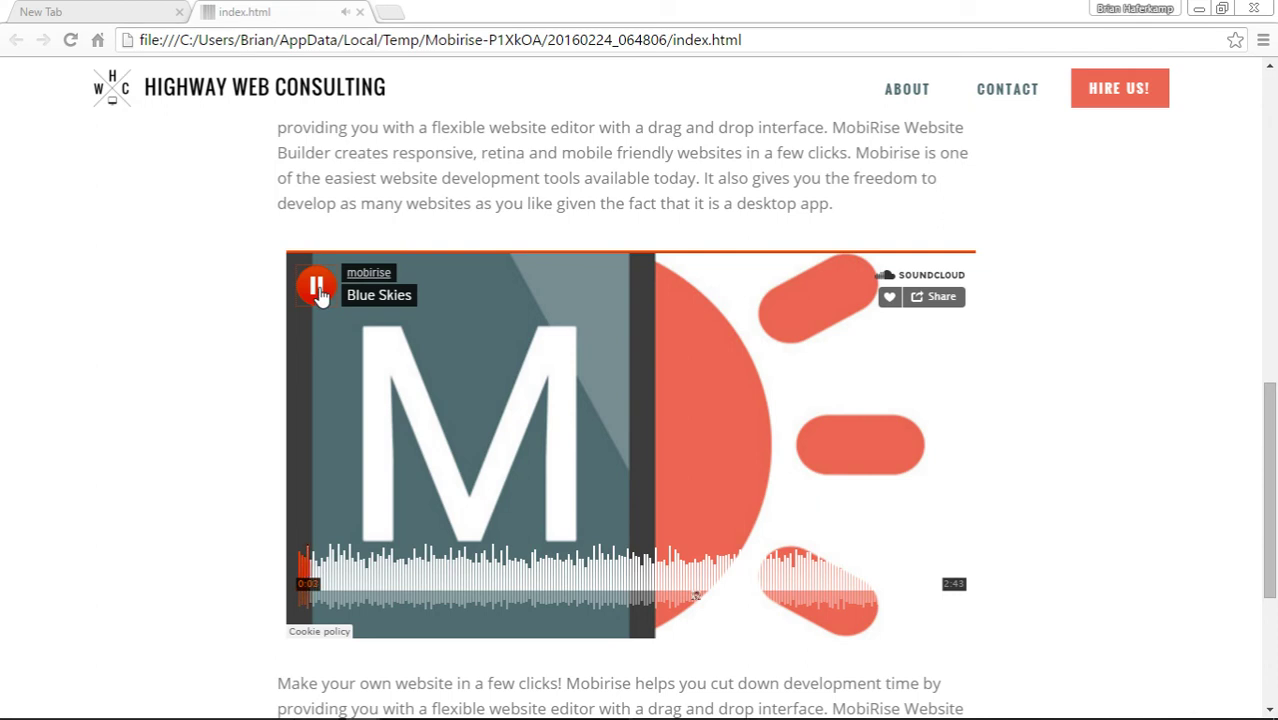
Seek to 0:49, then near the track's end, and close the Explore more overlay
left_click(498, 598)
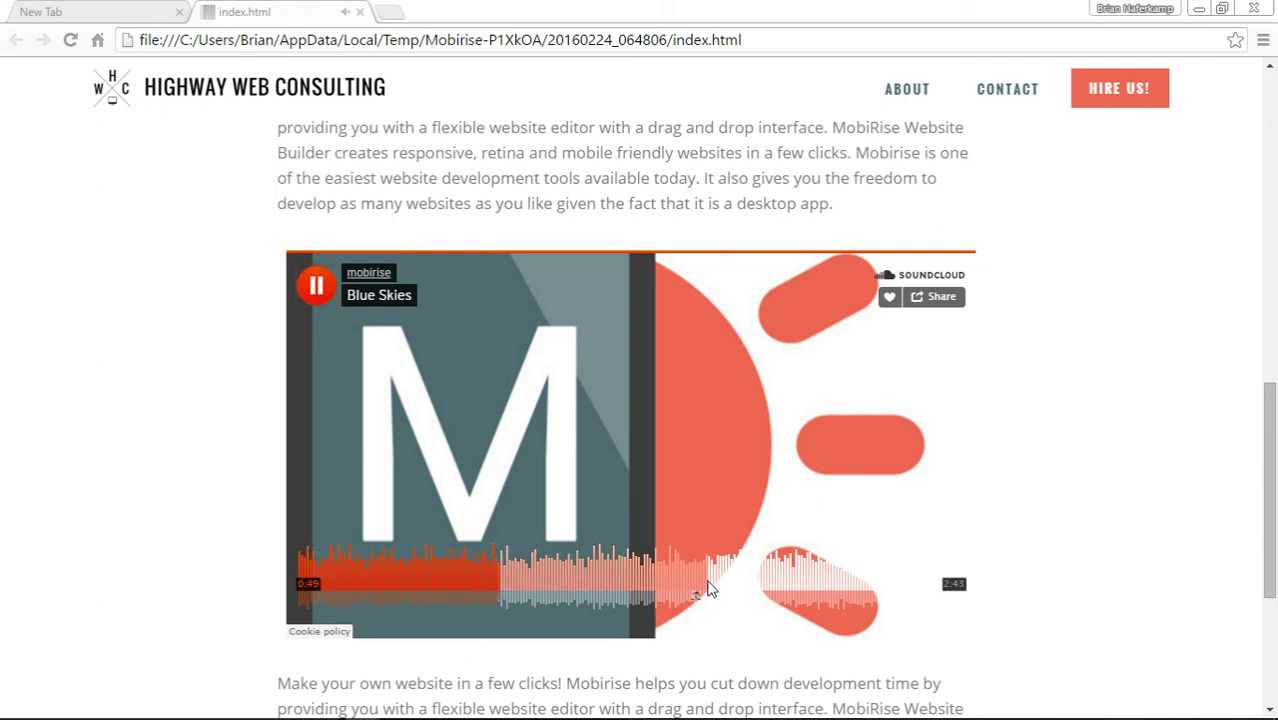
left_click(870, 588)
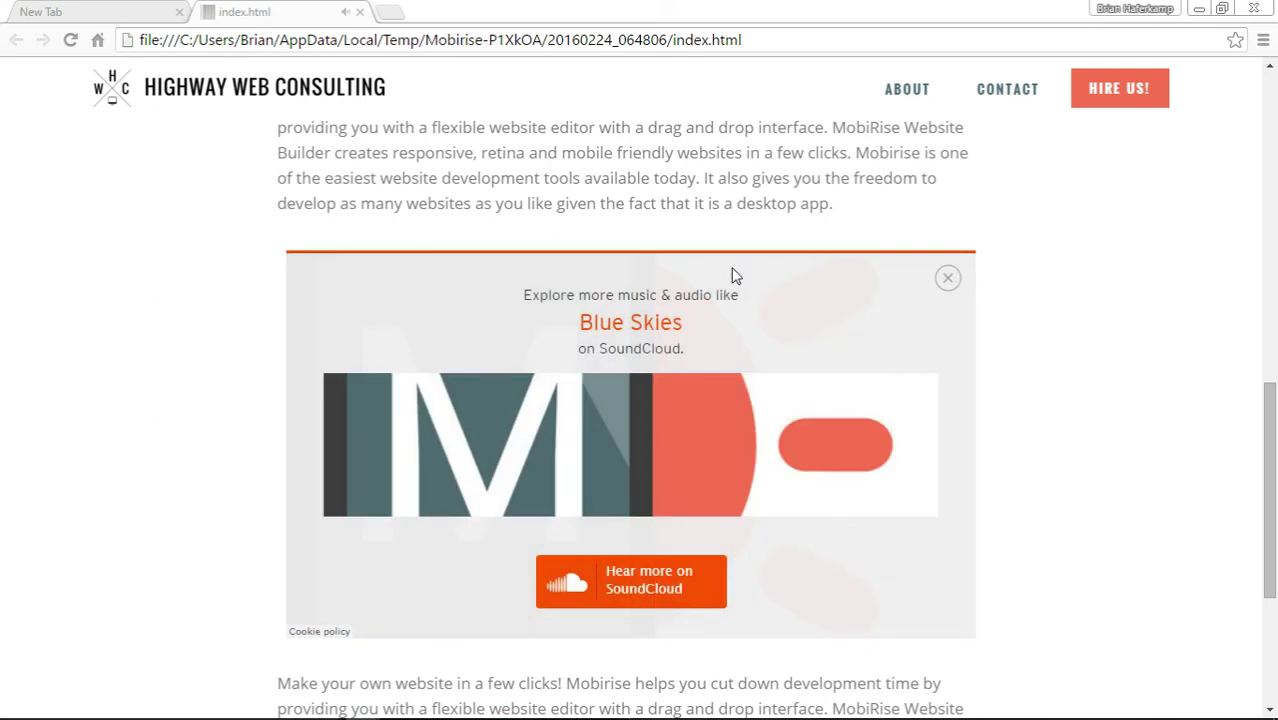
left_click(948, 281)
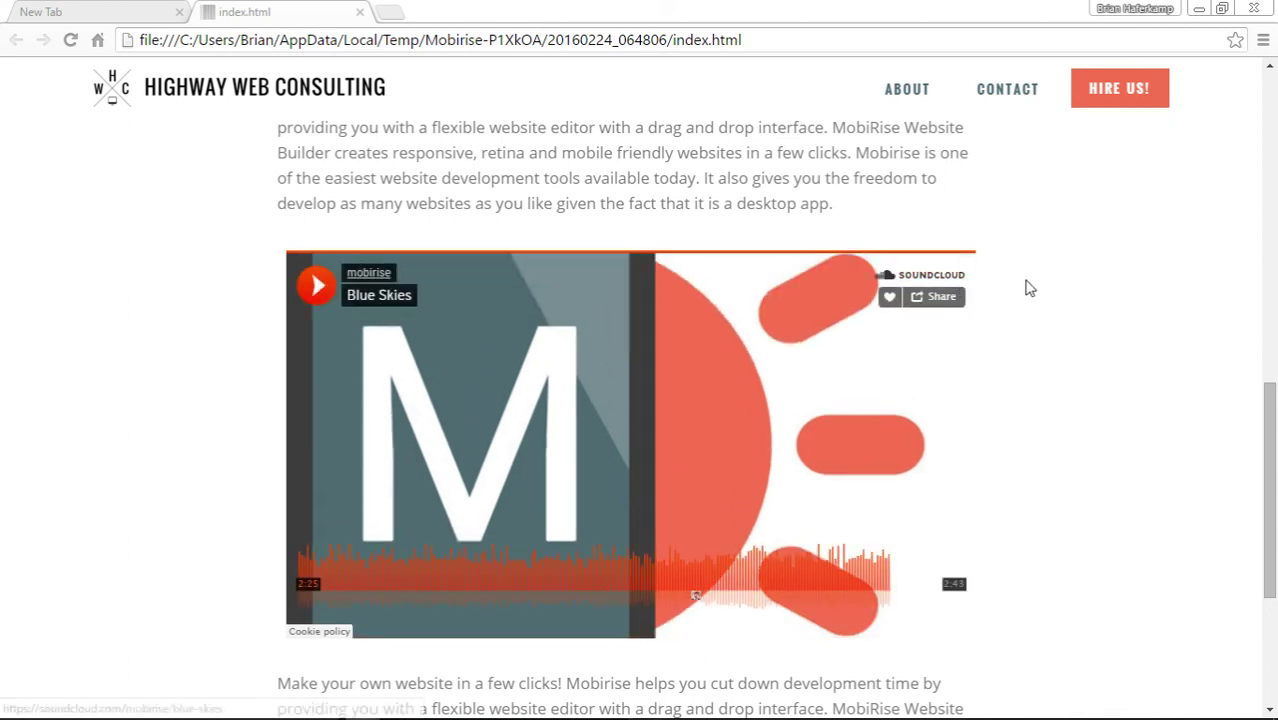